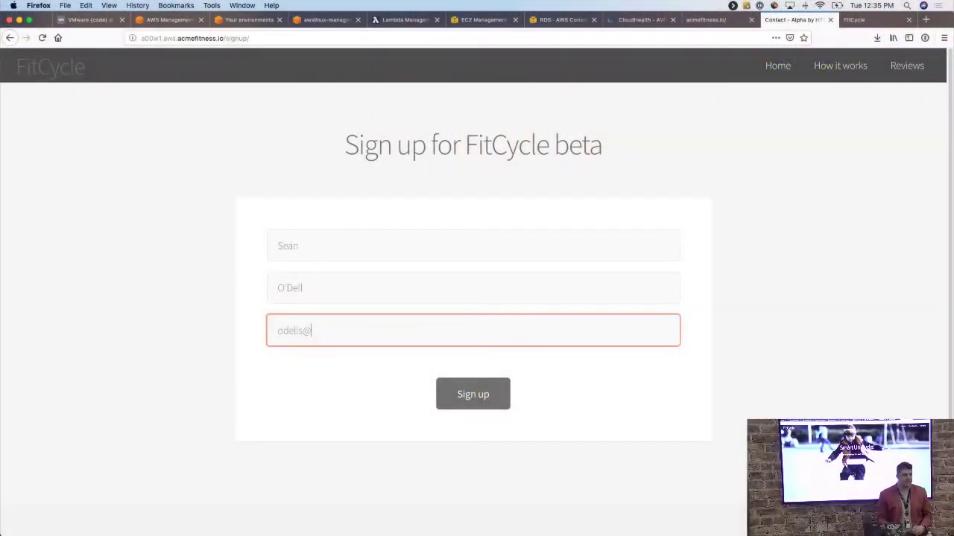
Finish entering the e-mail address and submit the FitCycle beta sign-up form.
type("vmware.com")
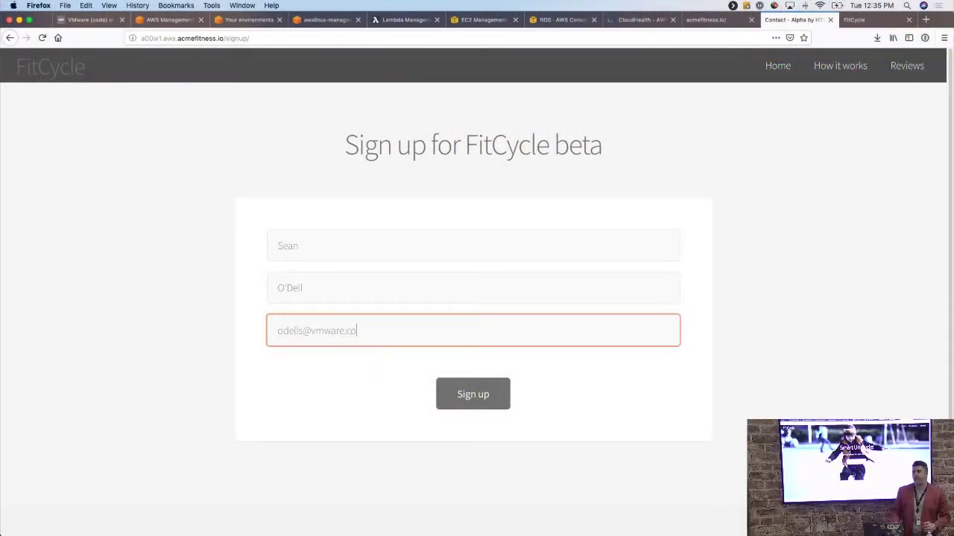
key("Return")
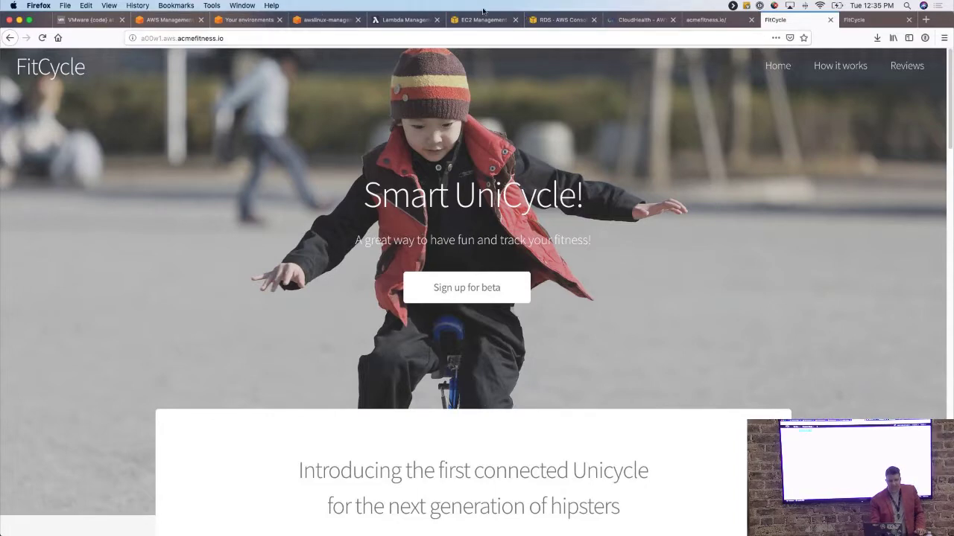
left_click(481, 20)
Remove the App tag filter so all 30 EC2 instances are listed.
left_click(209, 107)
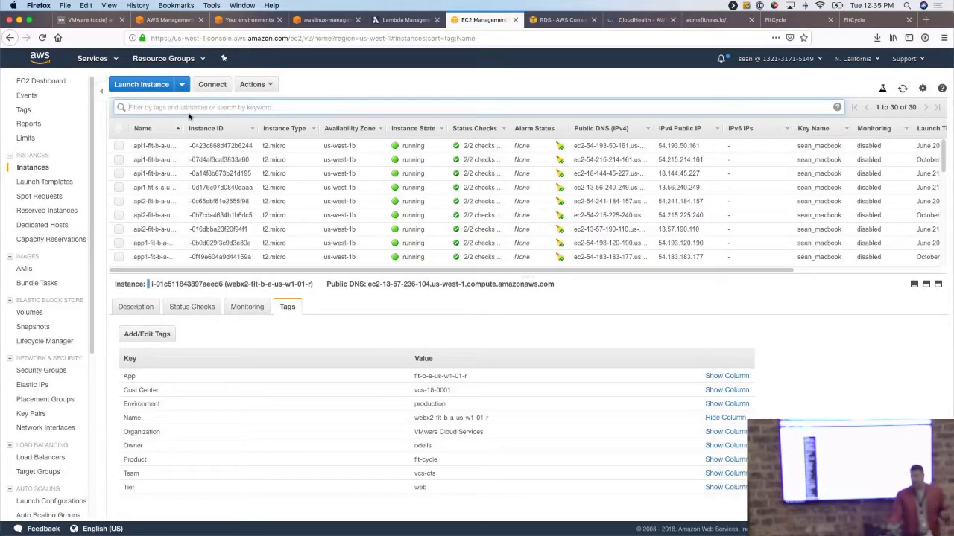
left_click(190, 115)
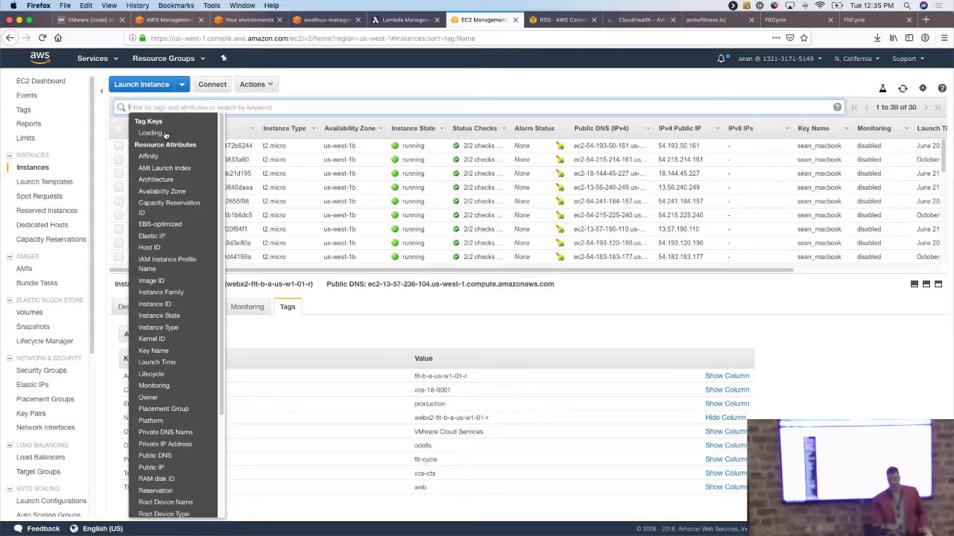
left_click(179, 103)
left_click(178, 105)
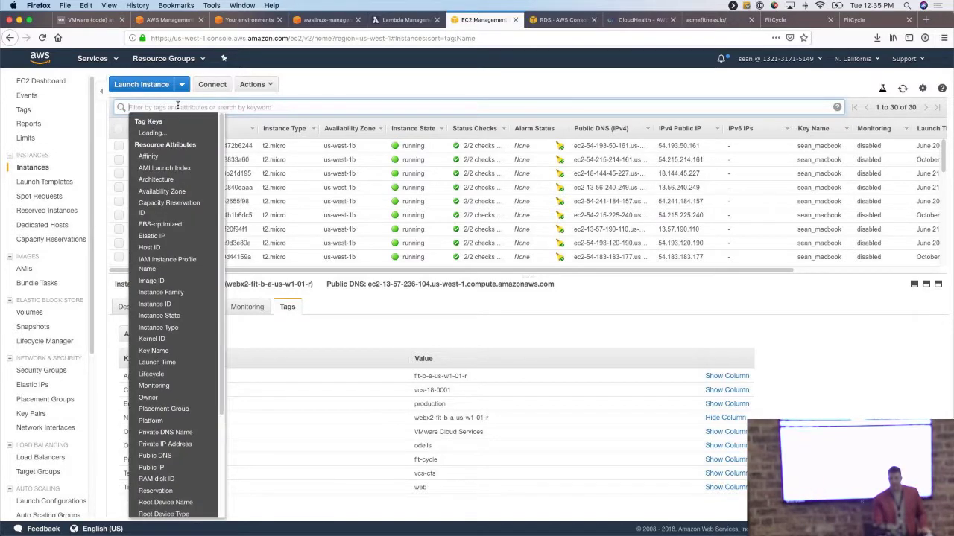
left_click(298, 55)
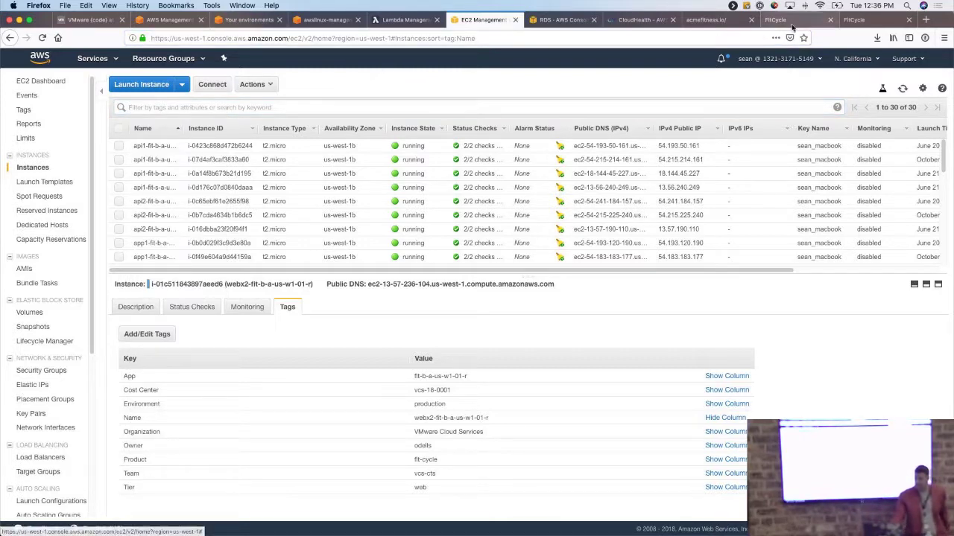
Return to the running instances list and browse the available filter attributes.
left_click(820, 5)
left_click(626, 37)
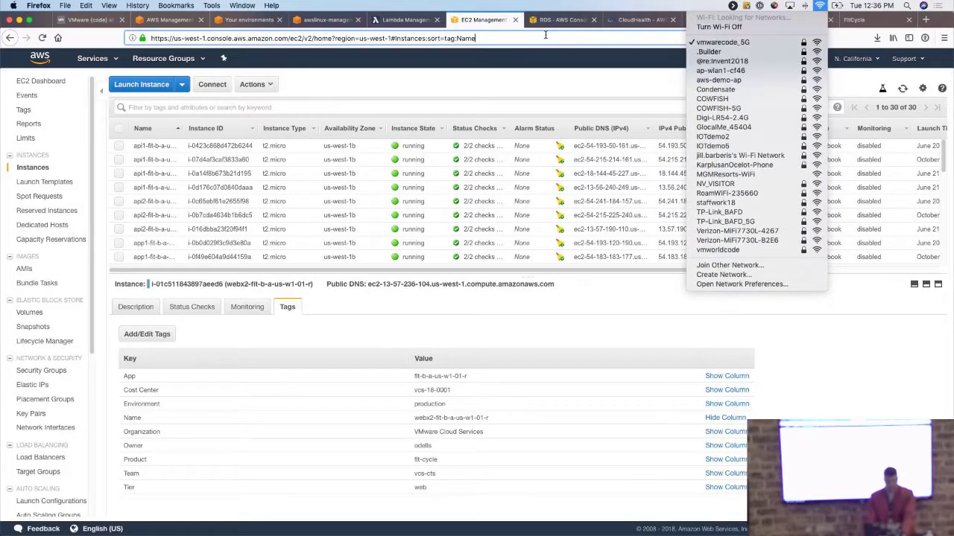
left_click(64, 84)
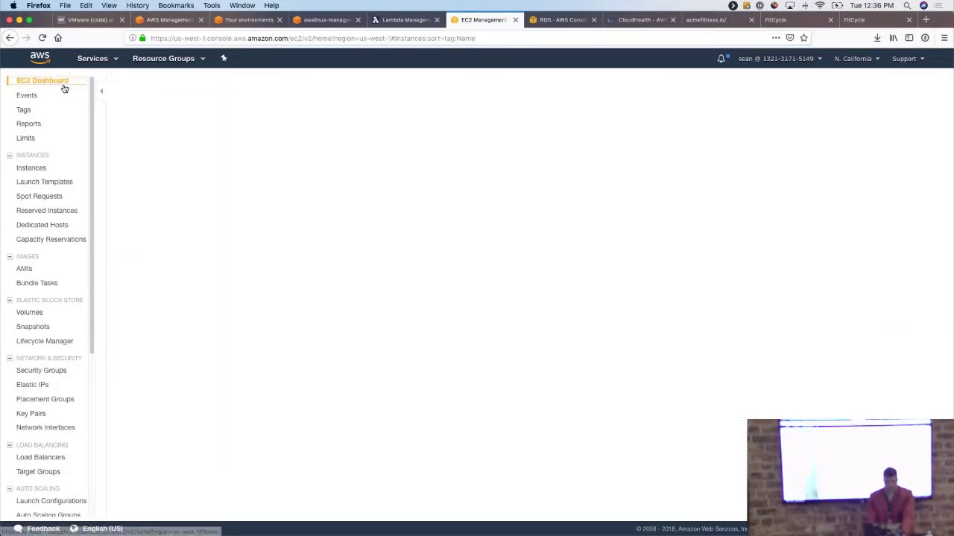
left_click(194, 114)
left_click(215, 109)
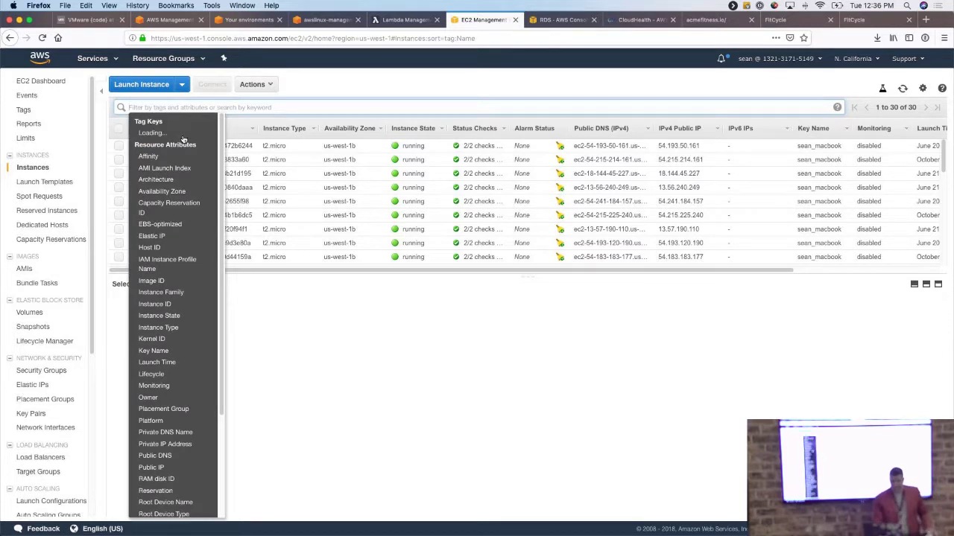
scroll(189, 214, "down", 5)
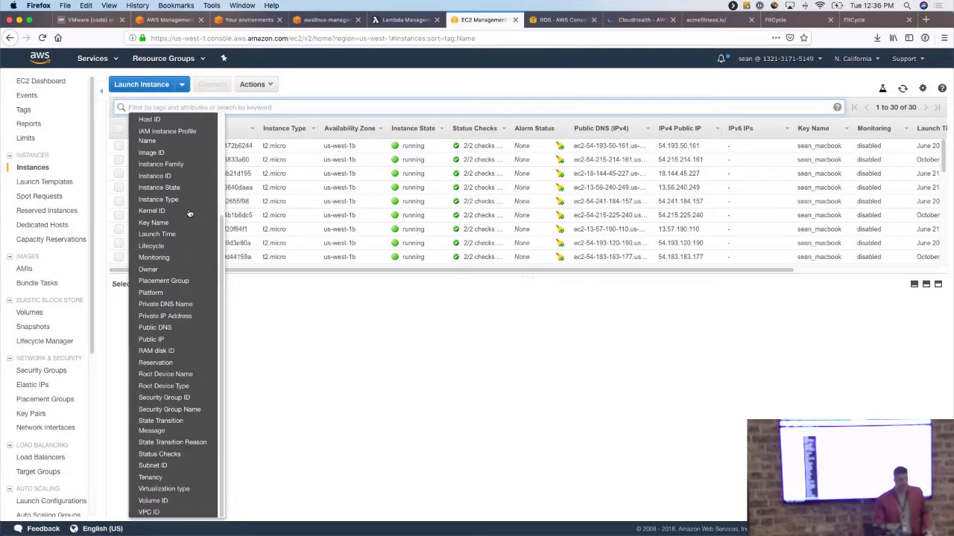
scroll(179, 186, "up", 5)
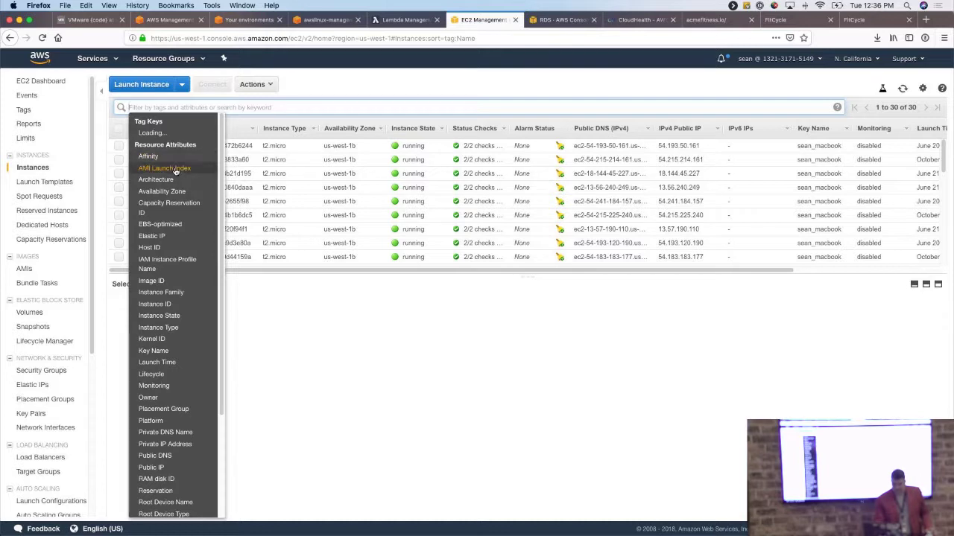
scroll(177, 170, "down", 4)
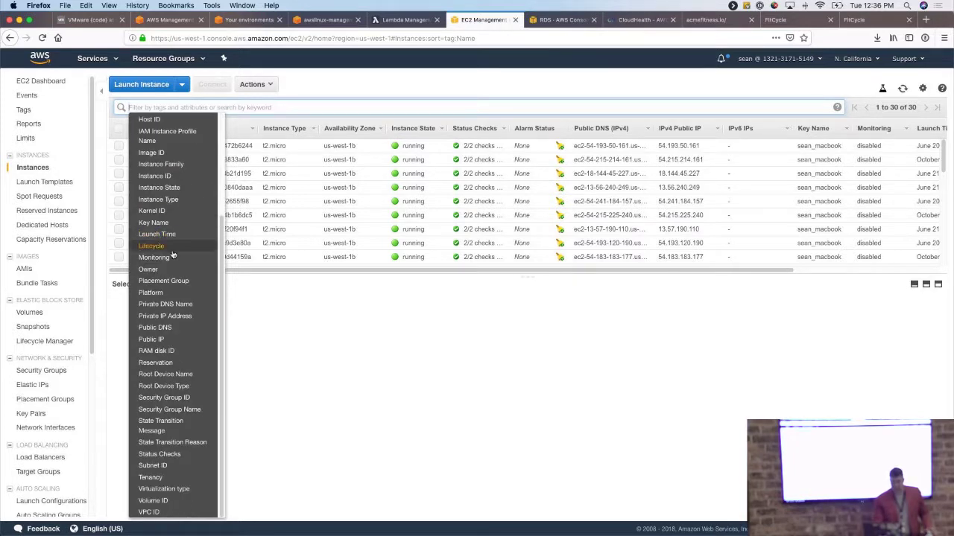
left_click(270, 362)
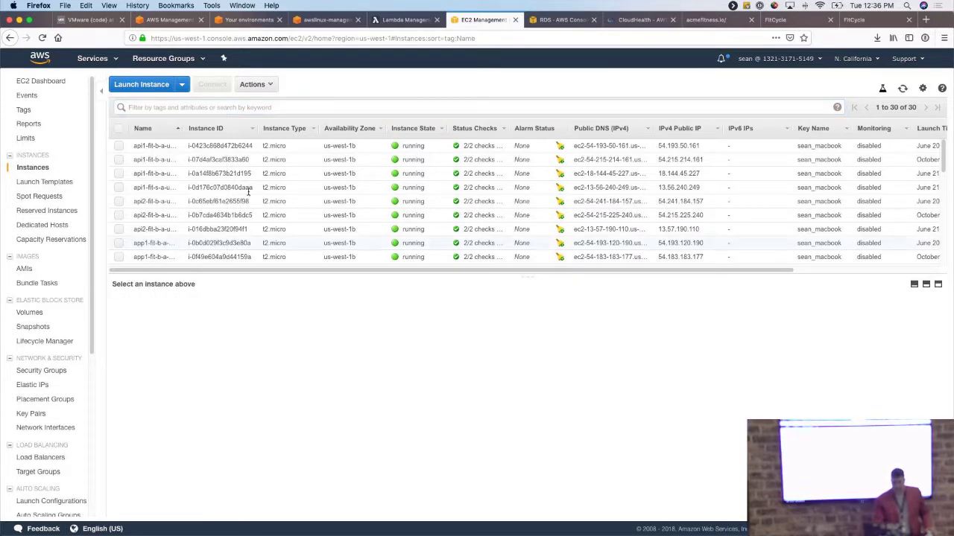
Select instance api1-fit-b-a-us-w1-00-m and review its Description details.
left_click(183, 147)
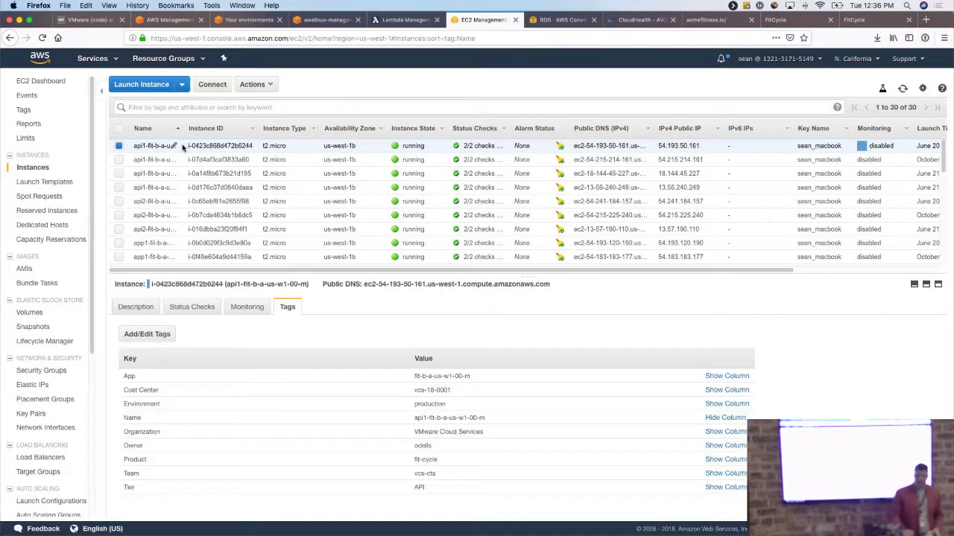
left_click(131, 308)
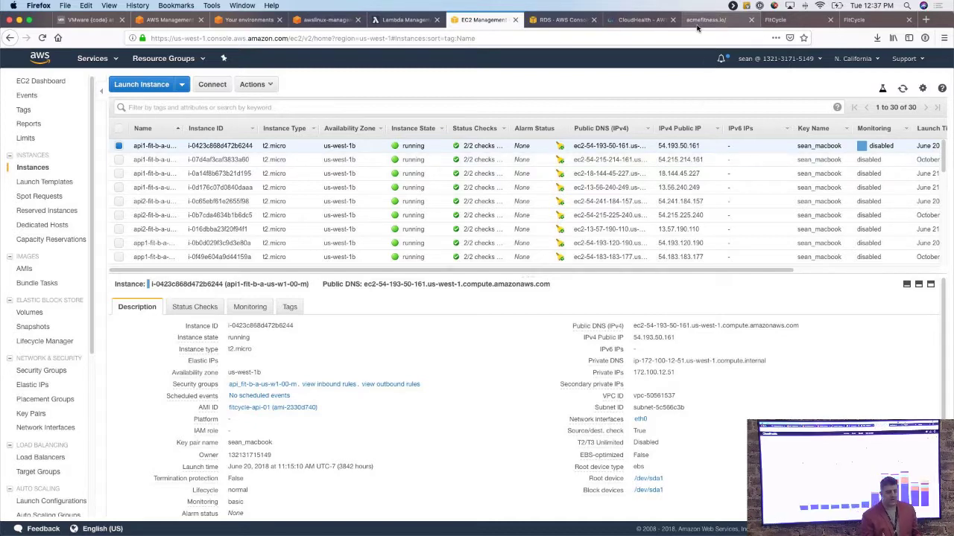
left_click(633, 23)
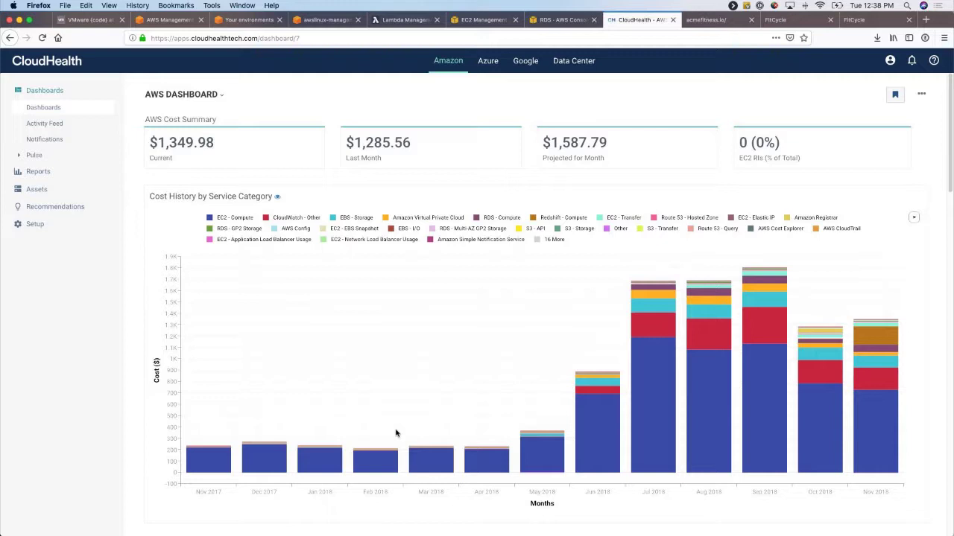
Review the CloudHealth AWS Dashboard cost charts down to the daily cost history.
mouse_move(728, 438)
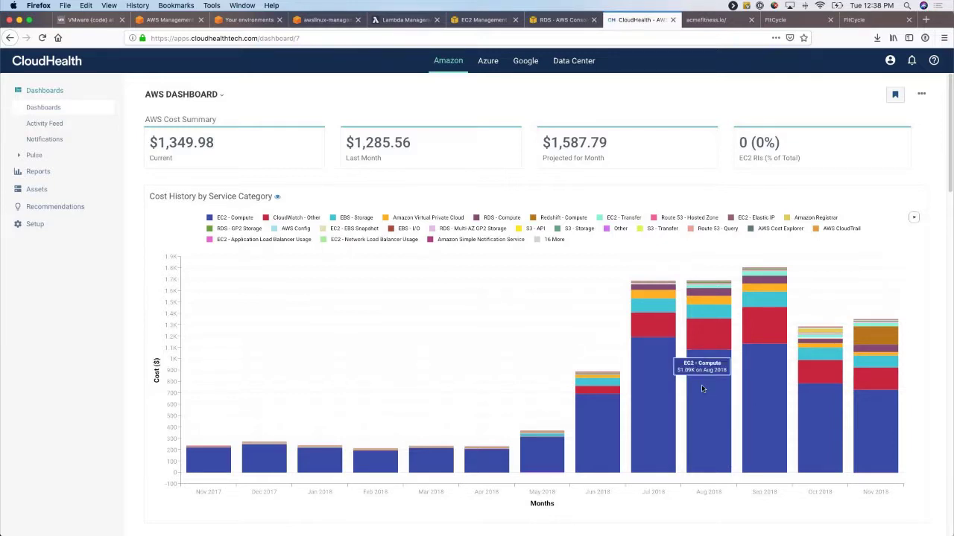
mouse_move(711, 313)
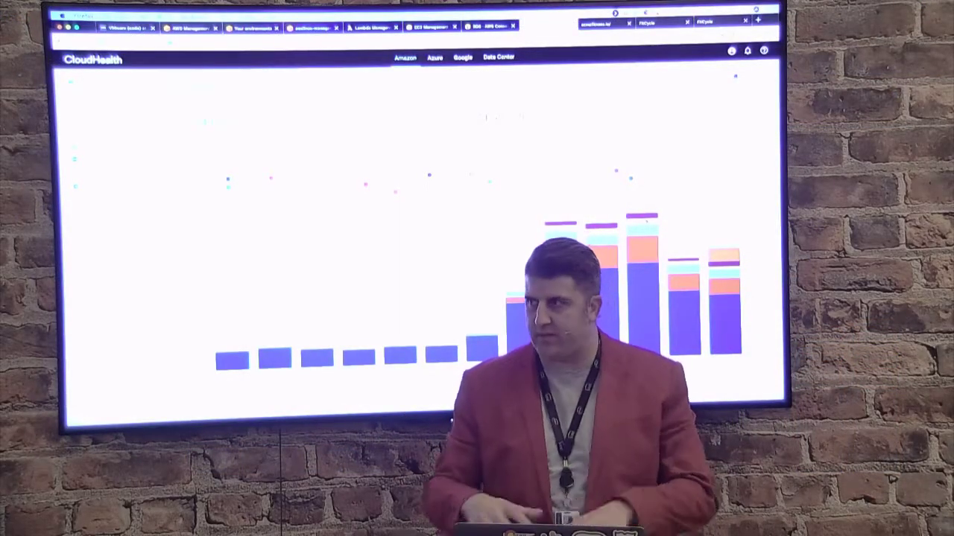
scroll(460, 238, "down", 5)
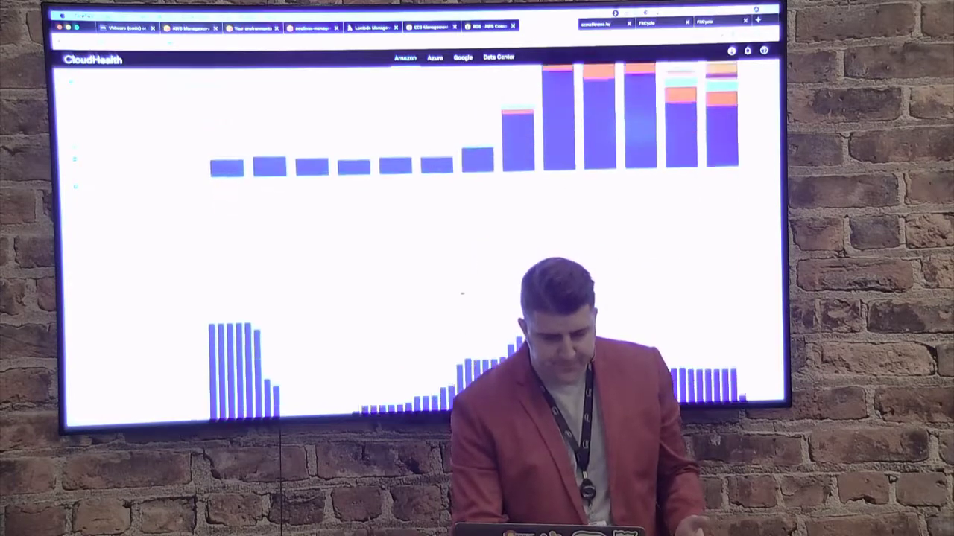
scroll(461, 238, "down", 2)
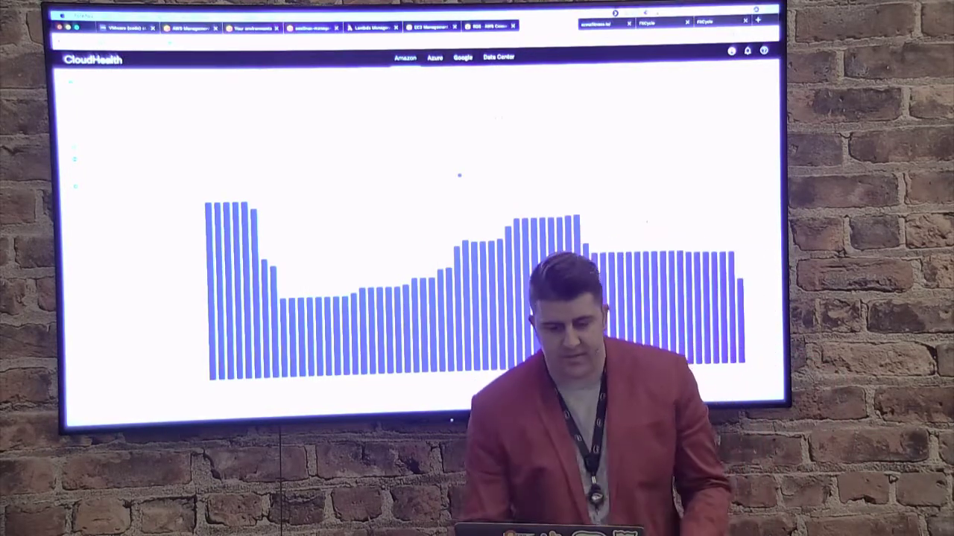
scroll(459, 175, "down", 5)
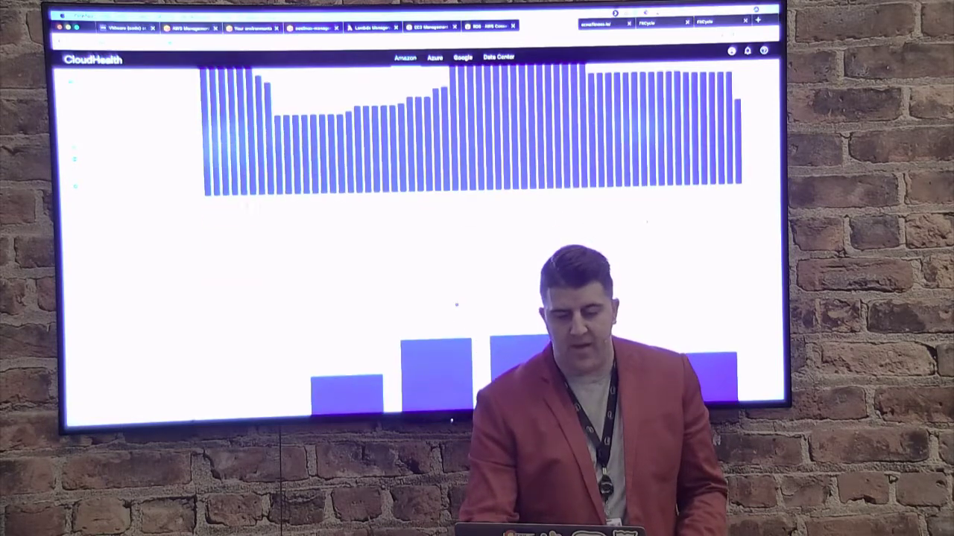
scroll(459, 238, "down", 3)
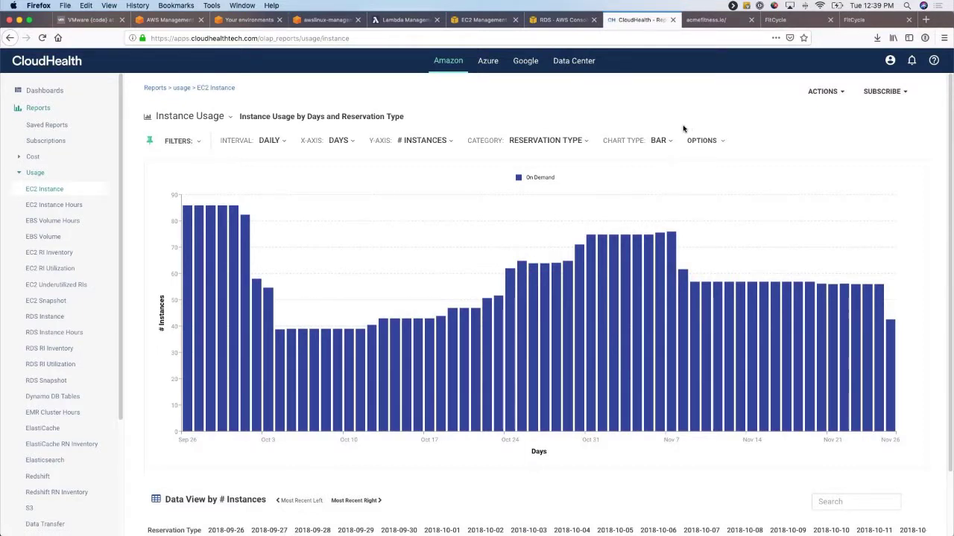
Filter the EC2 Instance report to one owner's VMware Cloud Services group, showing 10 daily instances.
left_click(193, 142)
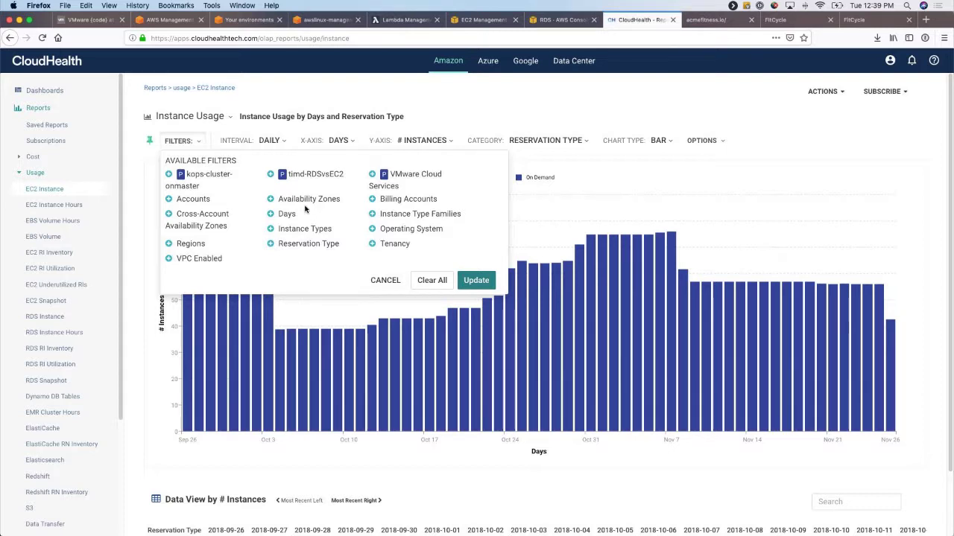
left_click(374, 174)
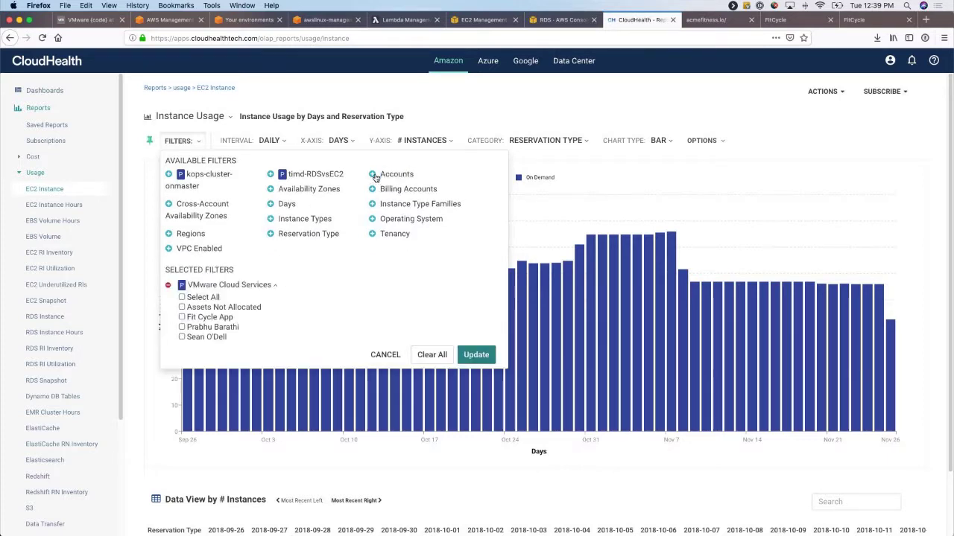
left_click(182, 338)
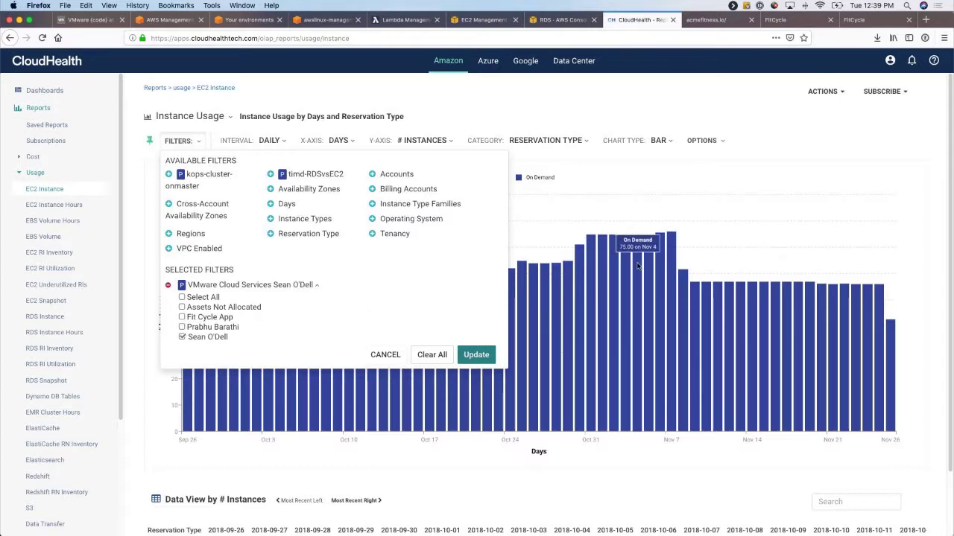
left_click(476, 355)
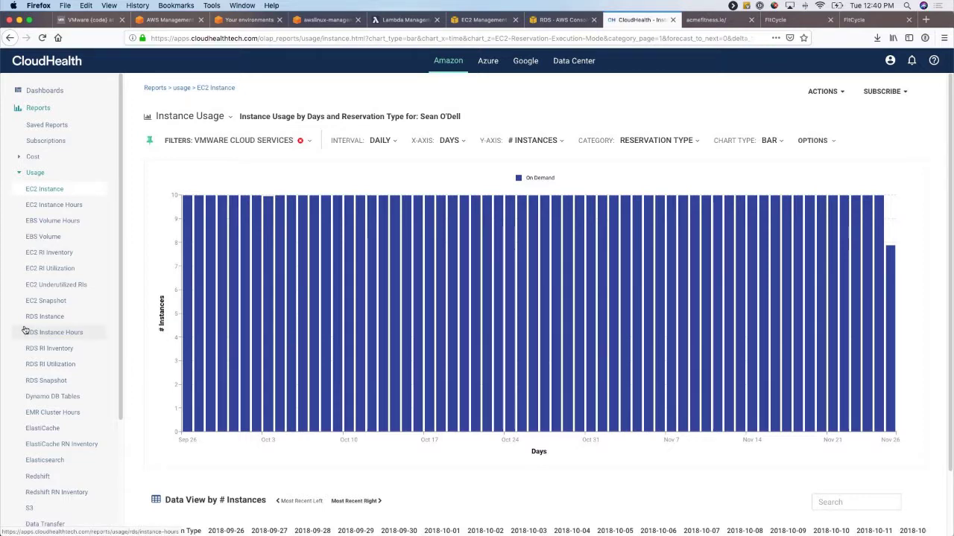
Scroll the filtered usage chart and expand the Dashboards, Assets and Reports sidebar sections.
scroll(25, 330, "down", 3)
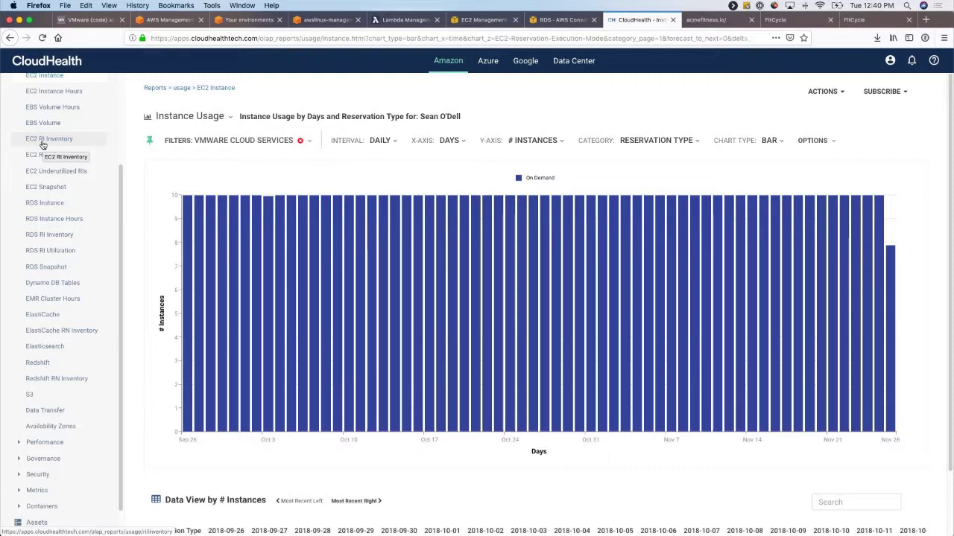
scroll(42, 144, "up", 3)
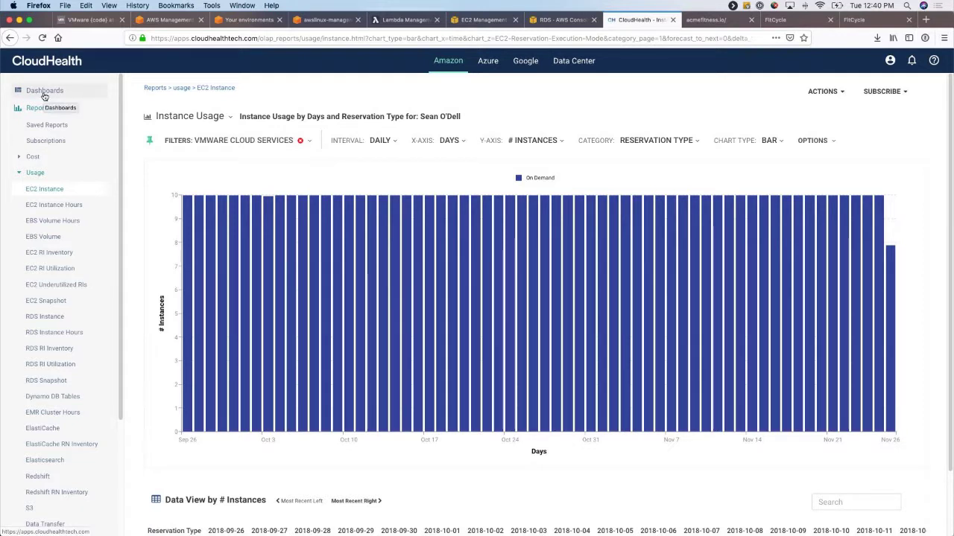
left_click(44, 93)
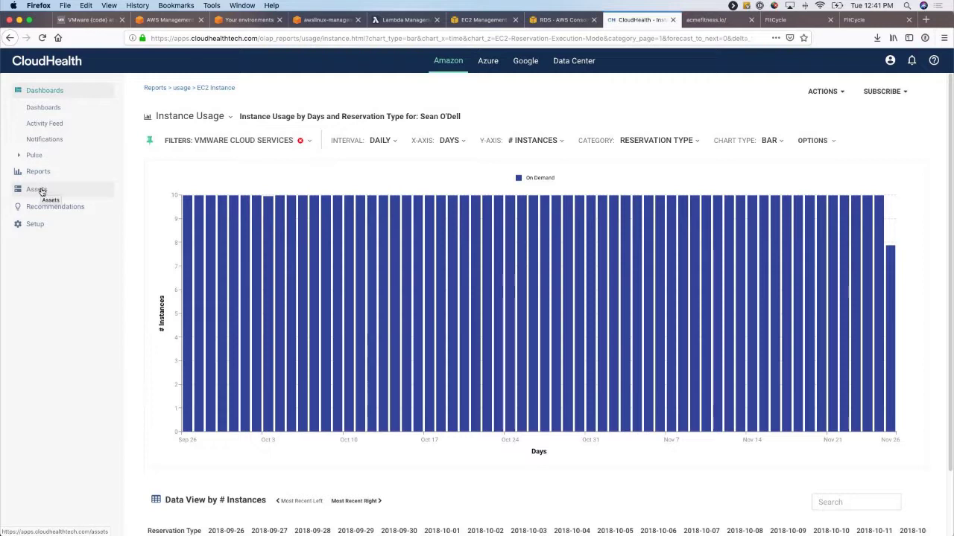
left_click(37, 189)
left_click(41, 114)
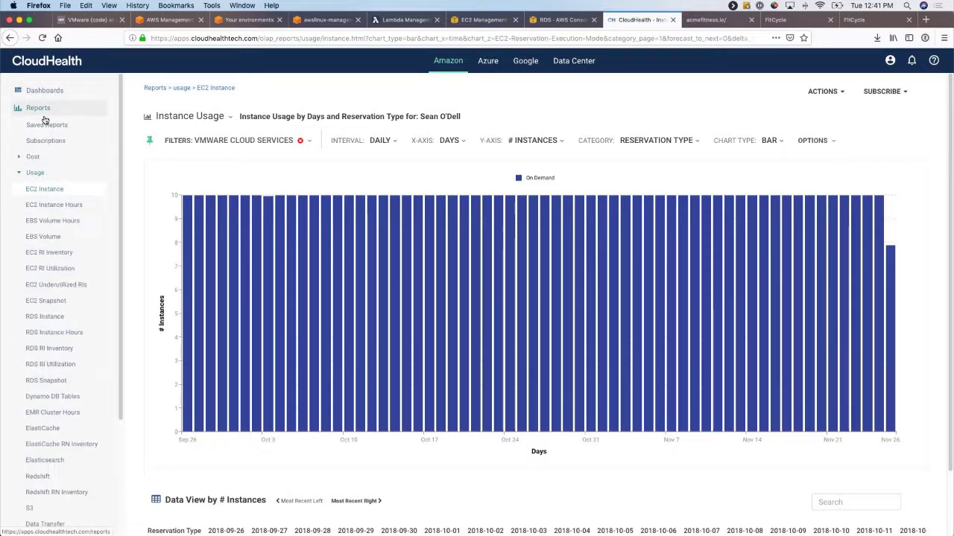
left_click(22, 174)
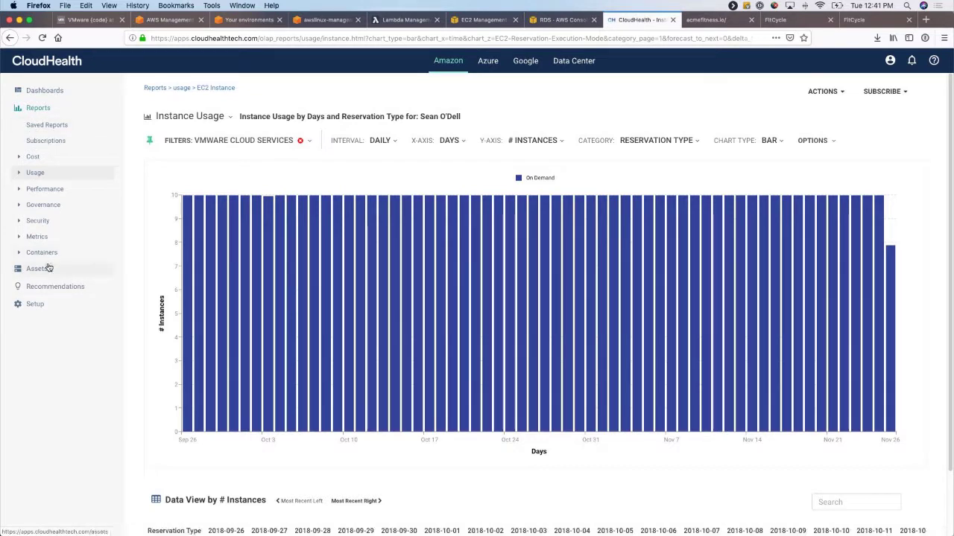
Expand Recommendations to show the reservation and rightsizing options.
left_click(40, 292)
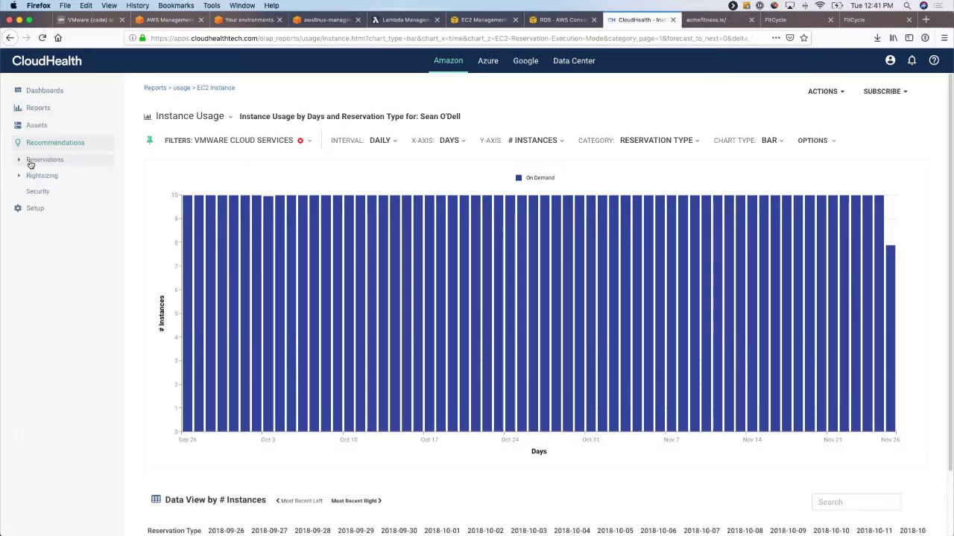
left_click(33, 162)
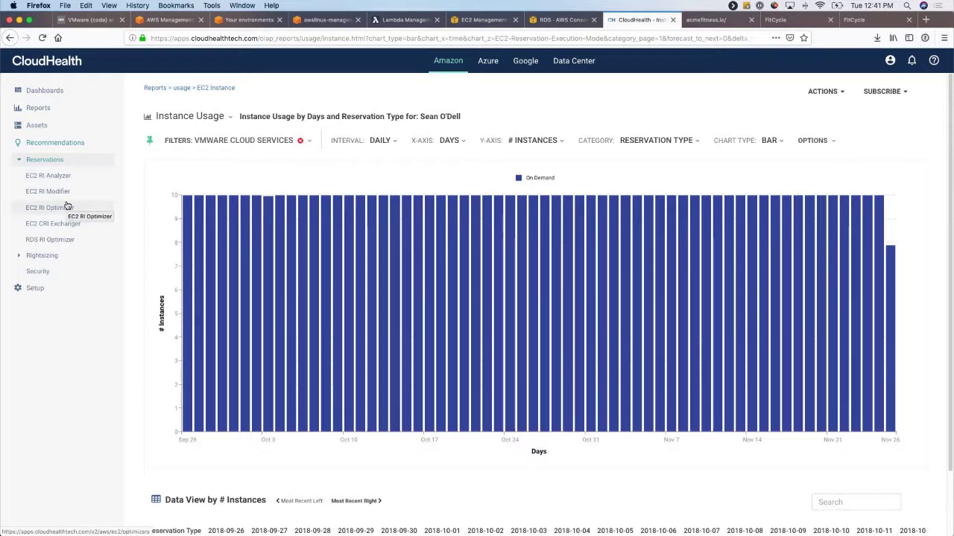
left_click(47, 256)
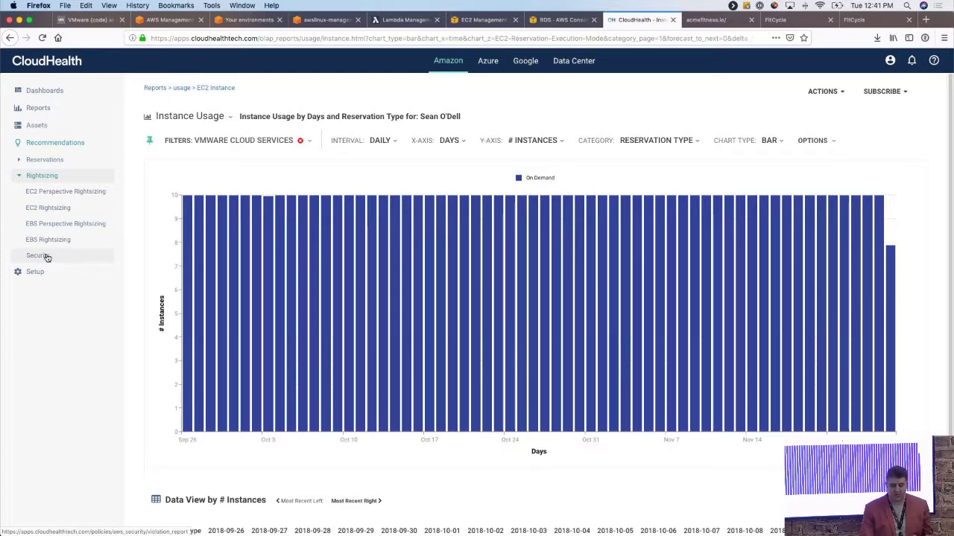
Expand Dashboards > Pulse and Reports > Security and Governance in the sidebar.
left_click(37, 92)
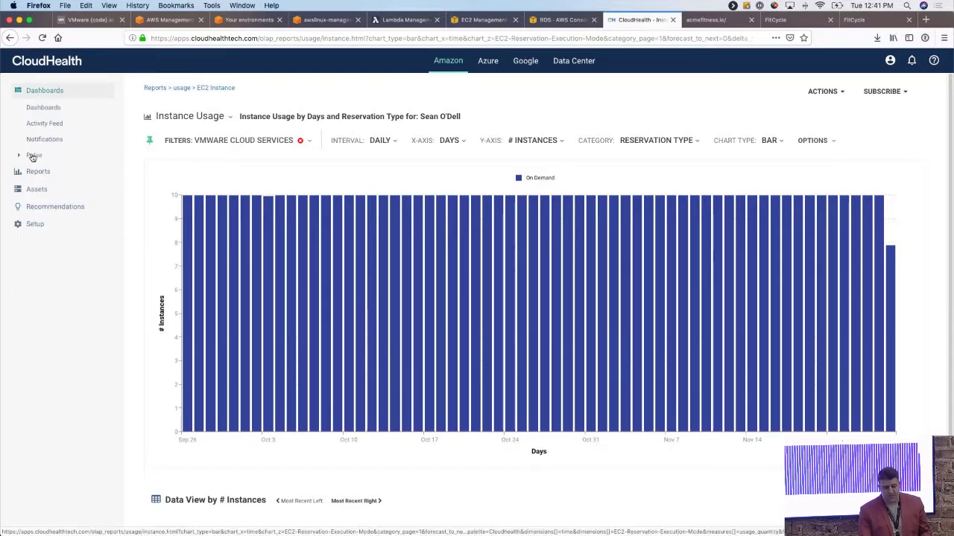
left_click(34, 155)
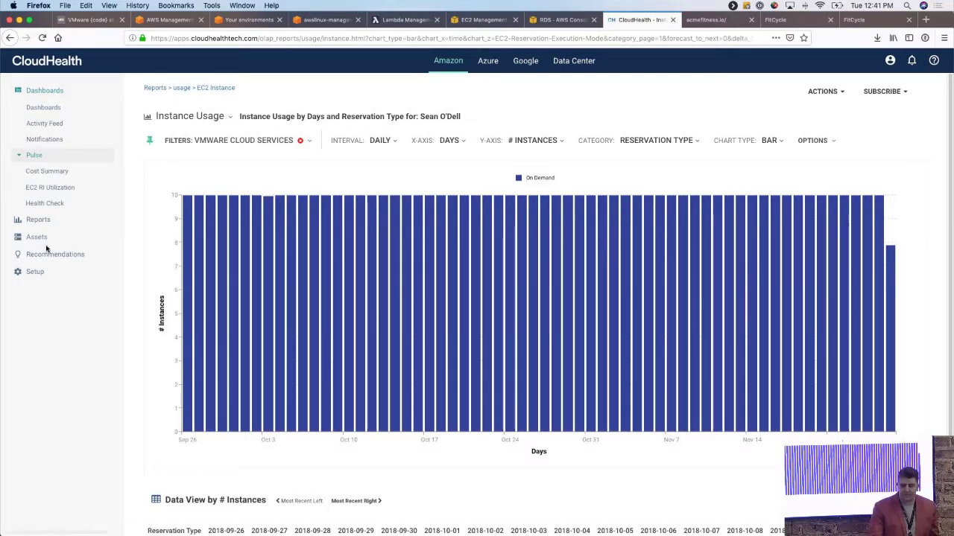
left_click(38, 220)
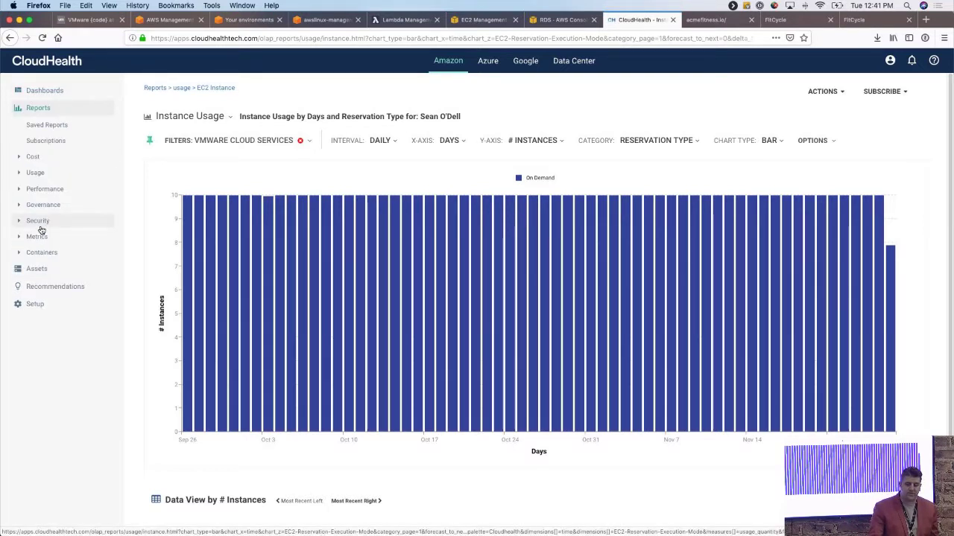
left_click(38, 220)
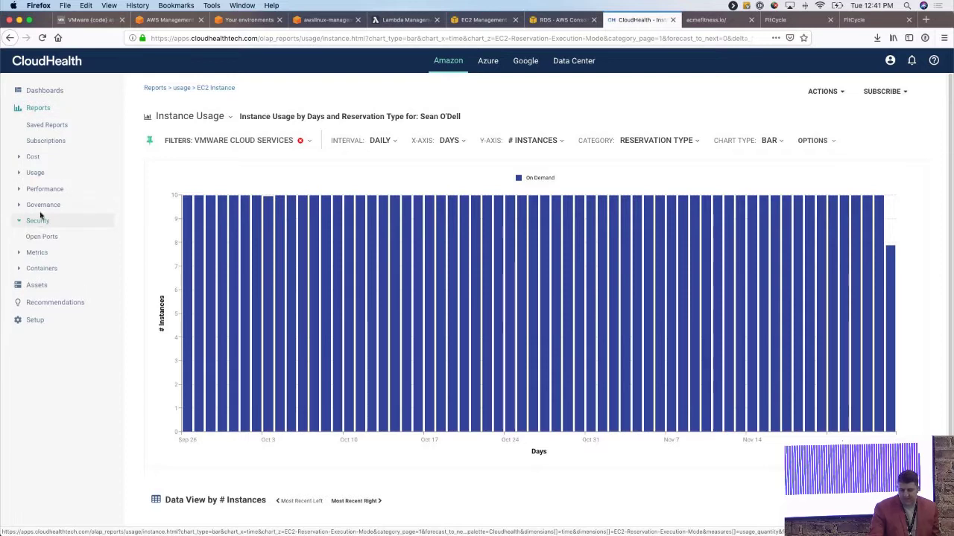
left_click(43, 209)
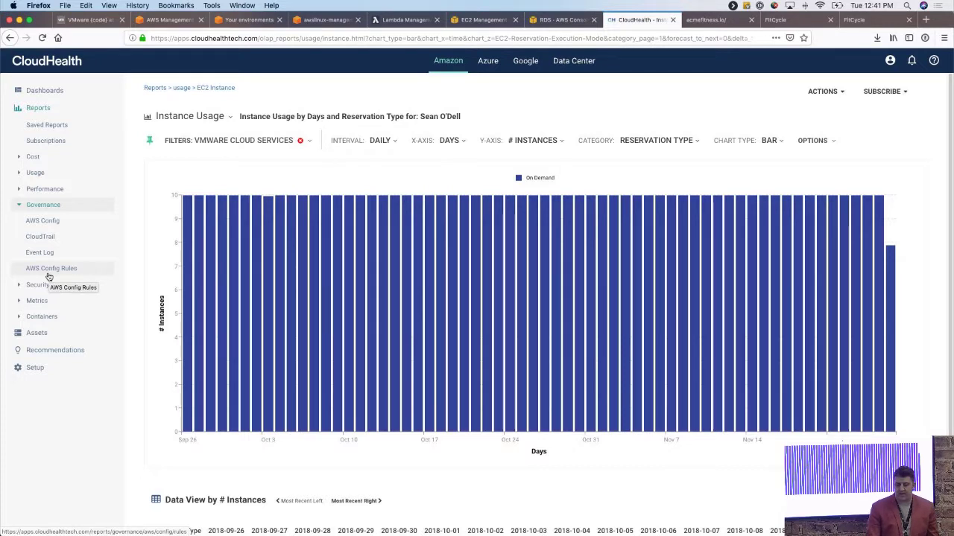
Clear the VMware Cloud Services filter and open the AWS Config governance report.
left_click(300, 141)
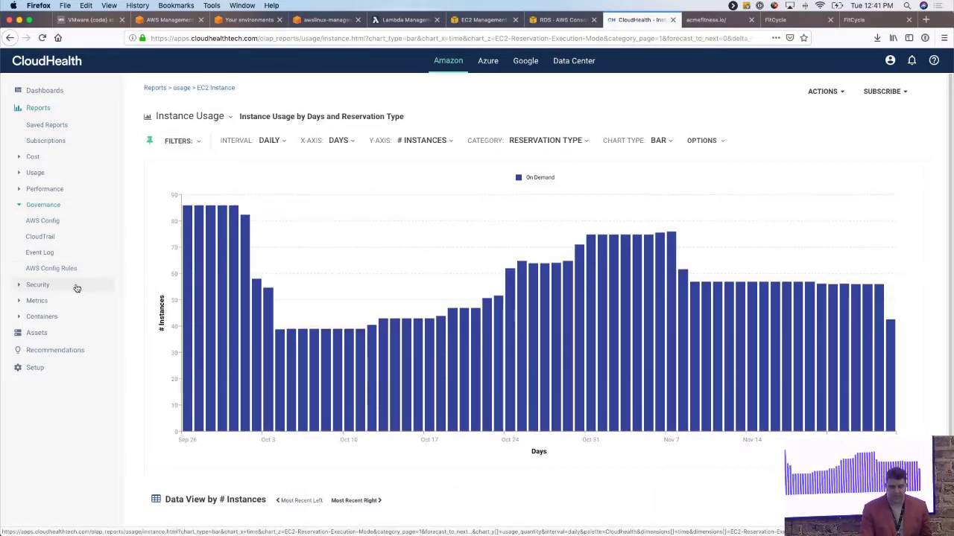
left_click(54, 220)
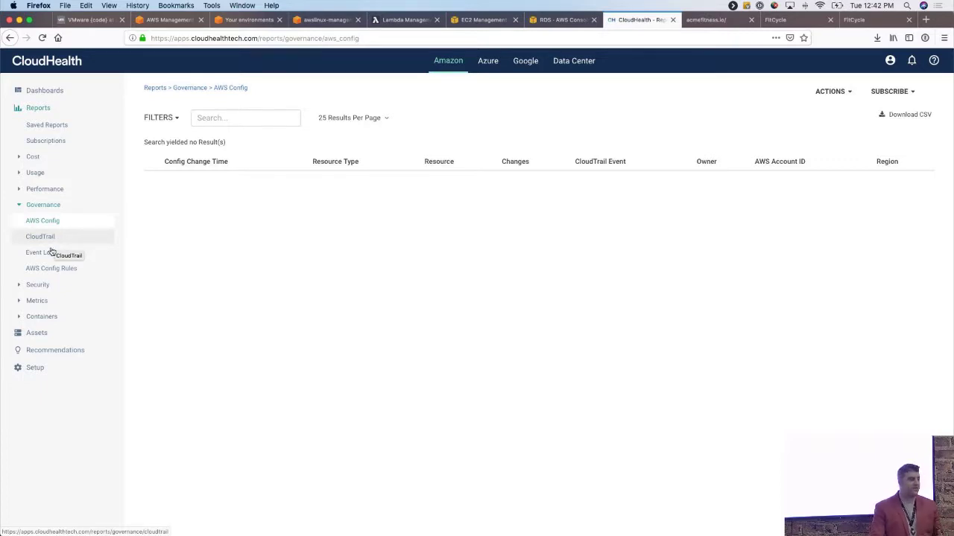
left_click(36, 300)
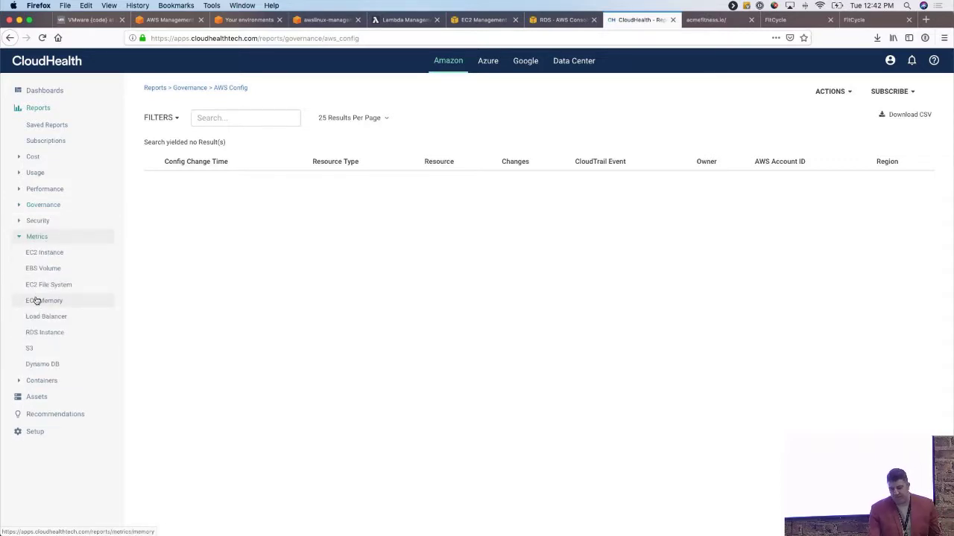
Open the Governance Policies list under Setup > Governance.
left_click(39, 431)
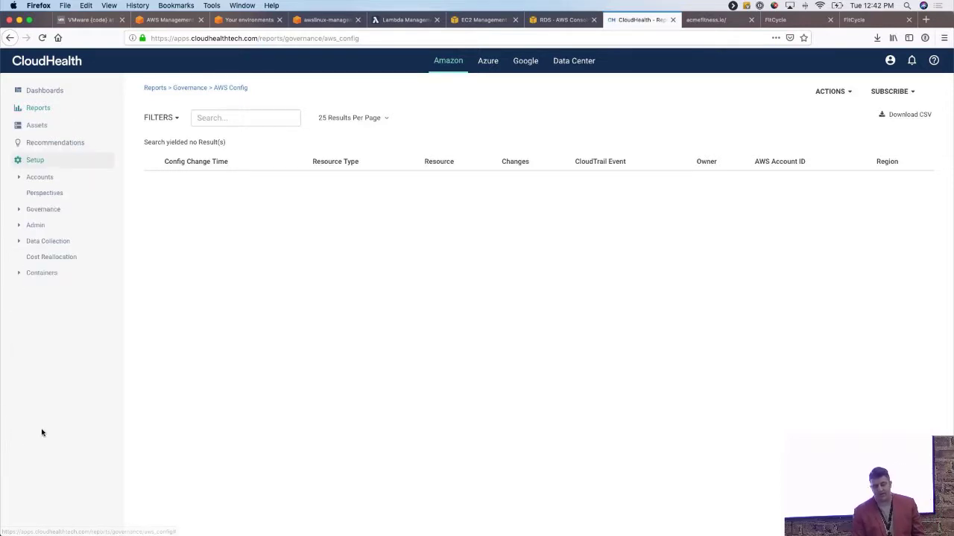
left_click(45, 211)
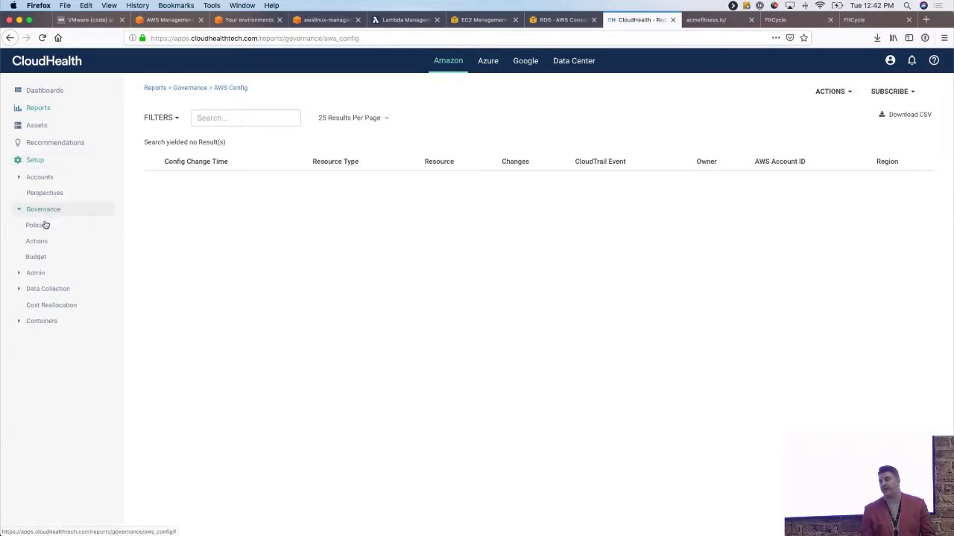
left_click(39, 226)
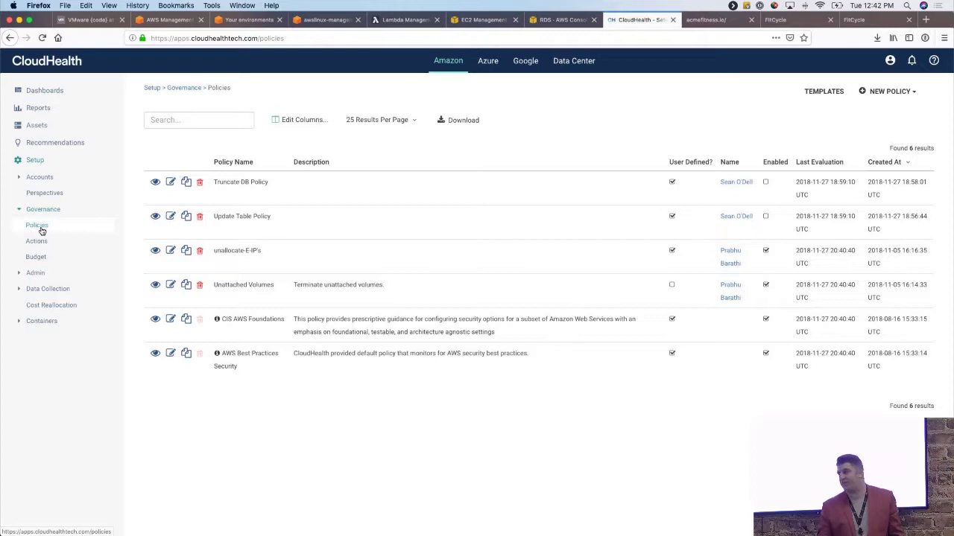
Browse the governance Actions list, including Run Lambda Function, then return to Policies.
left_click(44, 246)
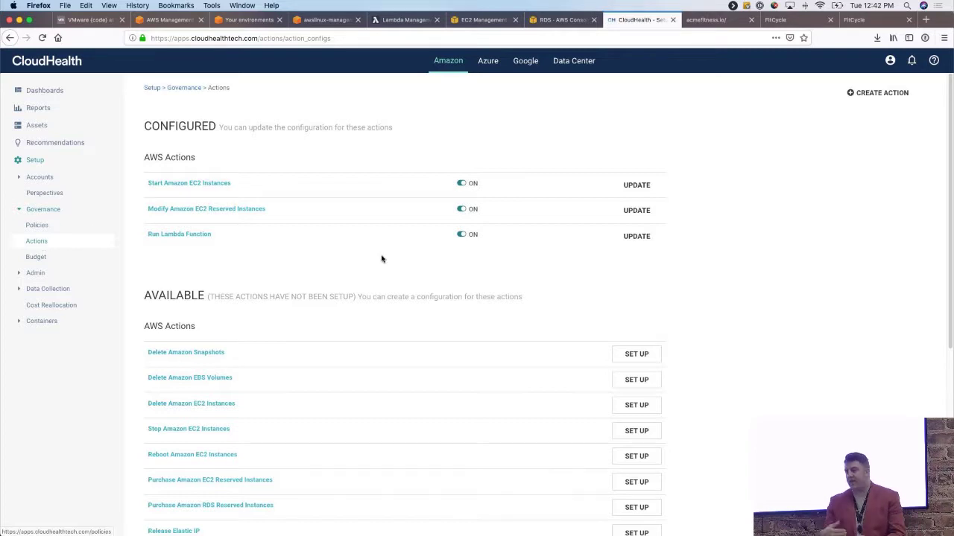
scroll(382, 259, "down", 3)
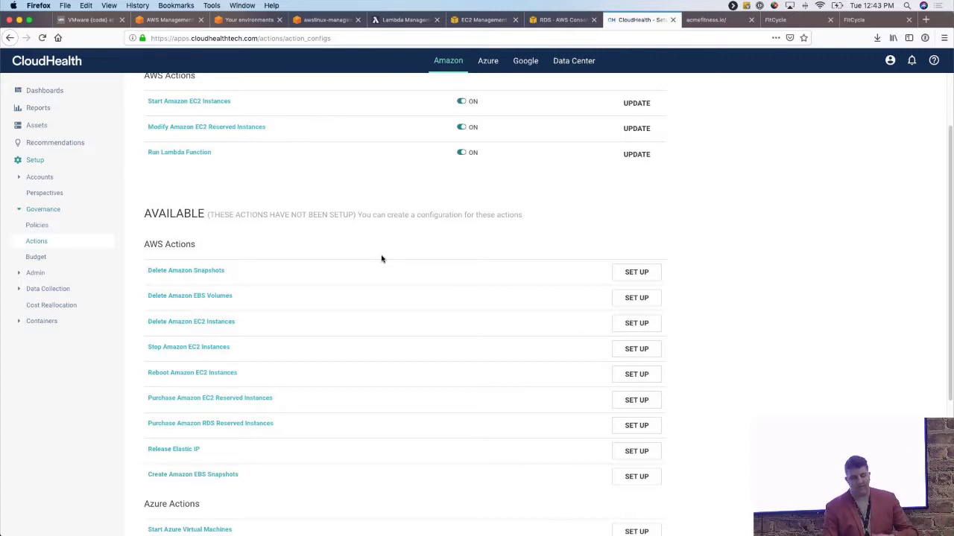
left_click(35, 227)
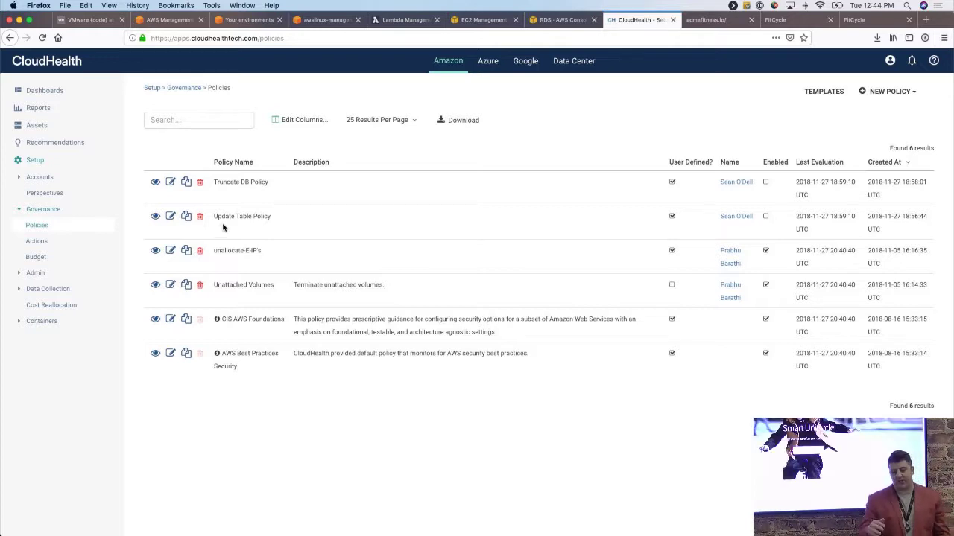
Switch to the FitCycle Smart UniCycle home page.
left_click(793, 22)
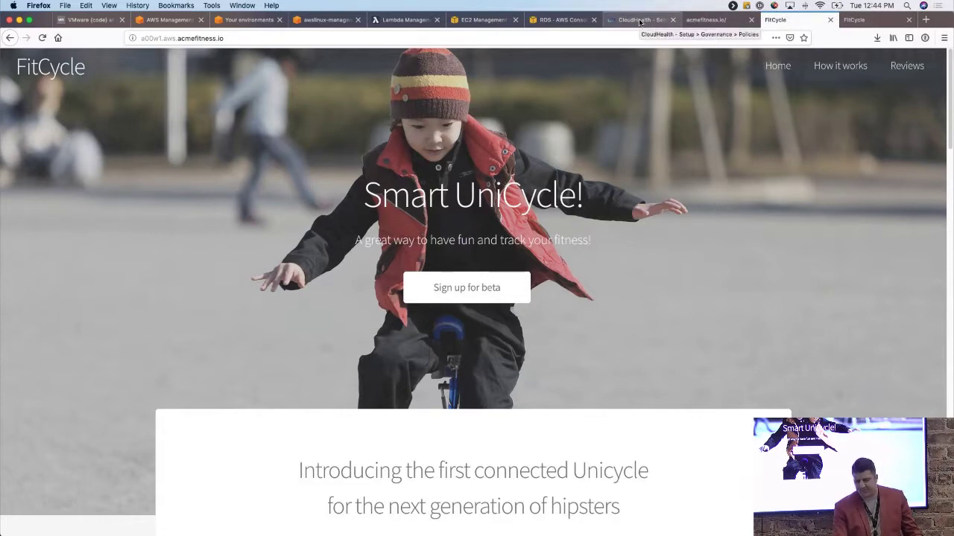
Return to the CloudHealth governance policies list.
left_click(639, 20)
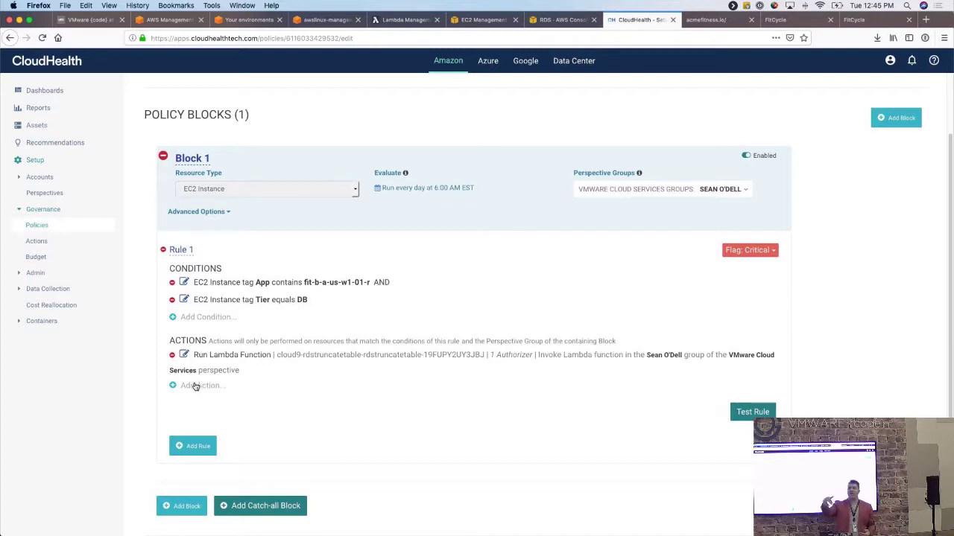
Try a Run Lambda Function action, inspect function names and perspective groups, then cancel it.
left_click(195, 387)
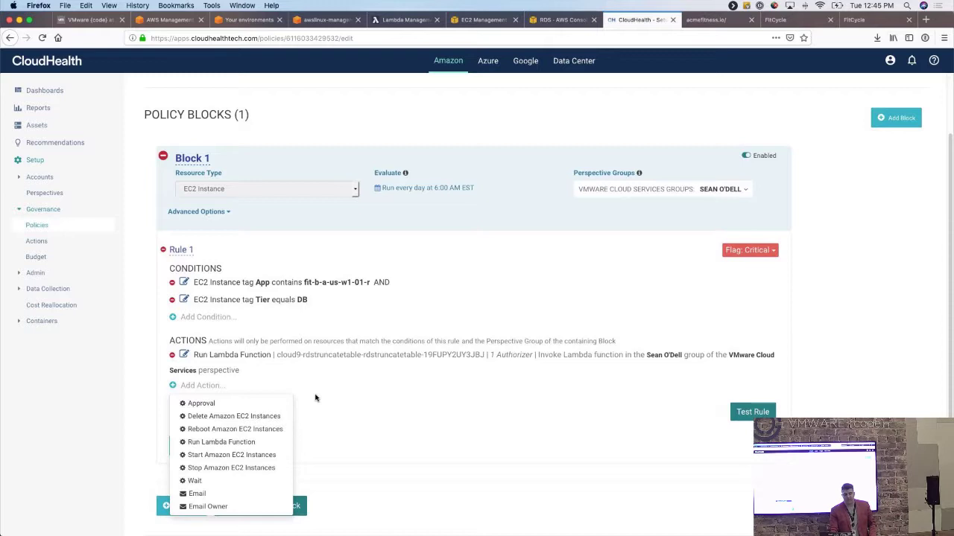
left_click(240, 446)
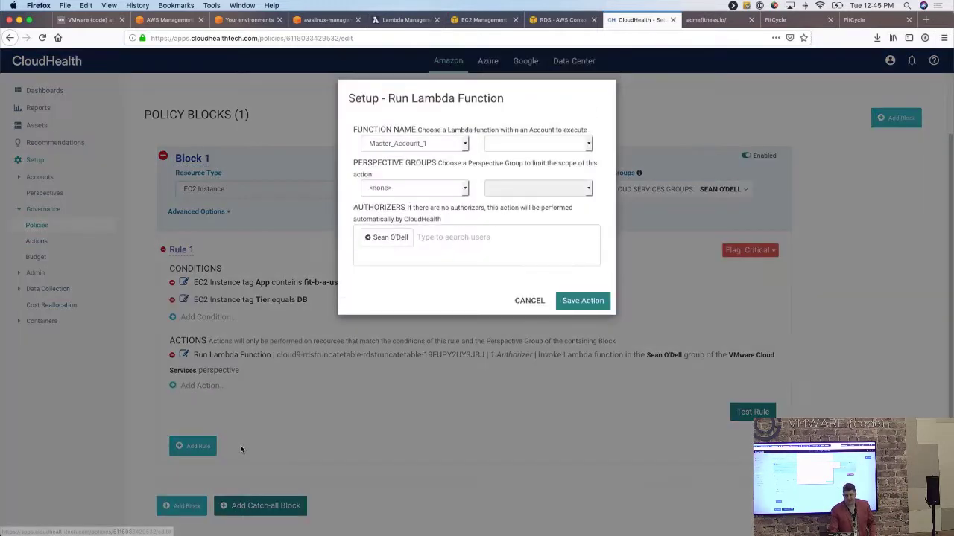
left_click(501, 142)
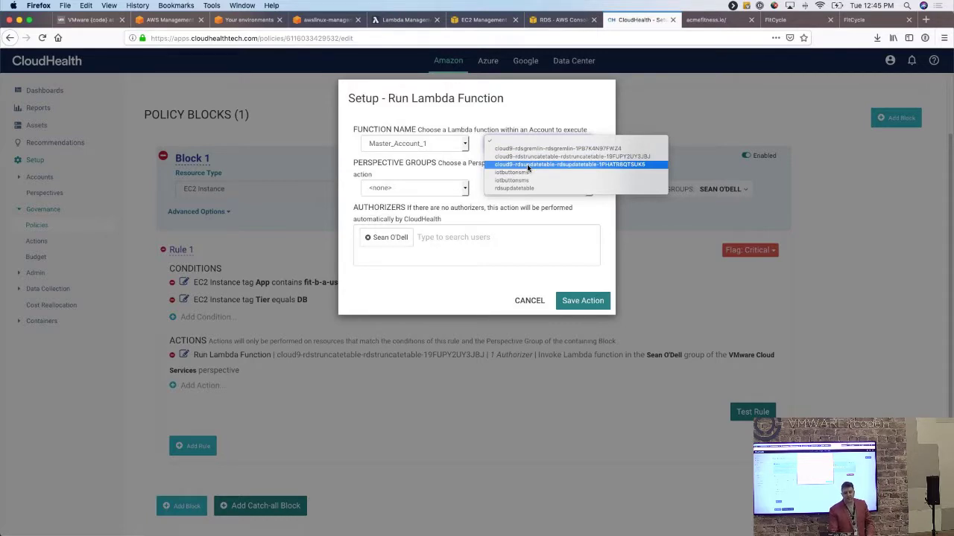
left_click(527, 257)
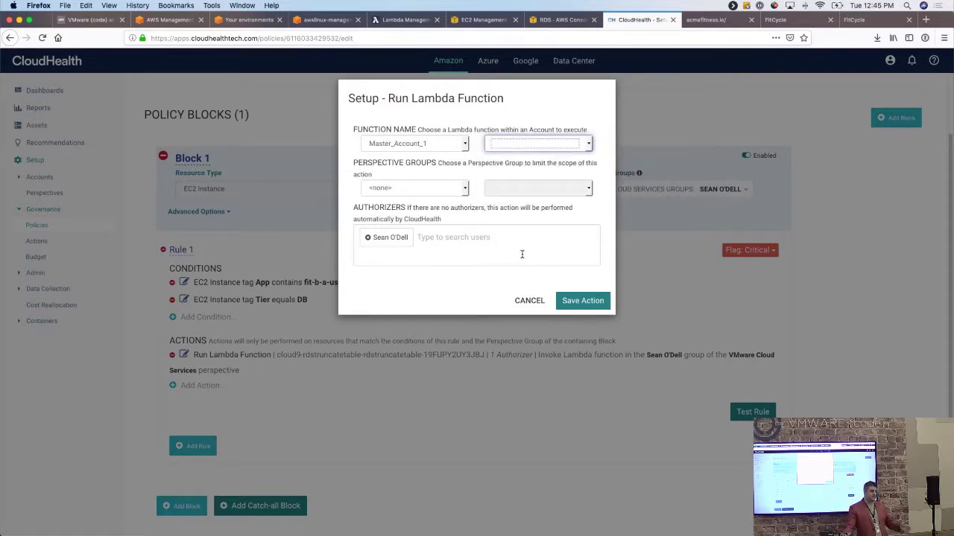
left_click(451, 199)
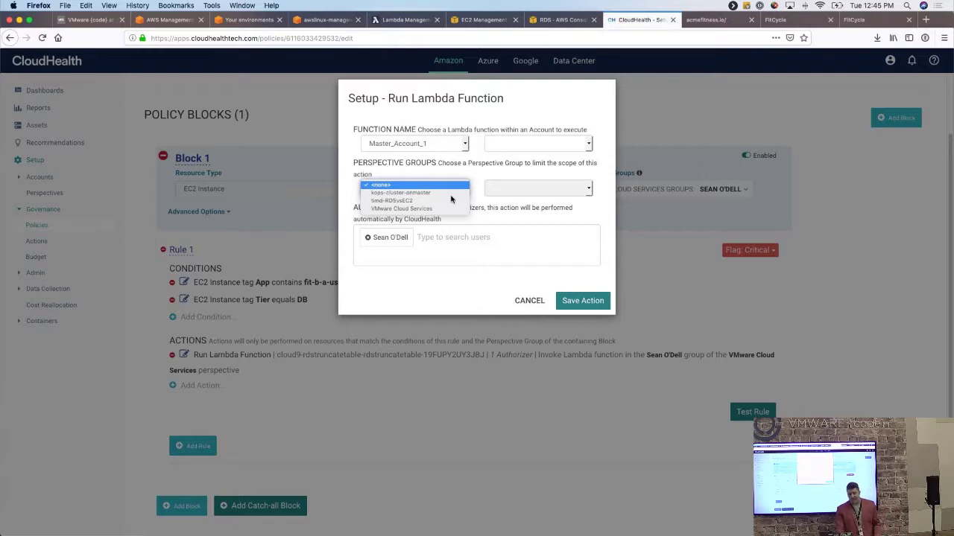
left_click(455, 246)
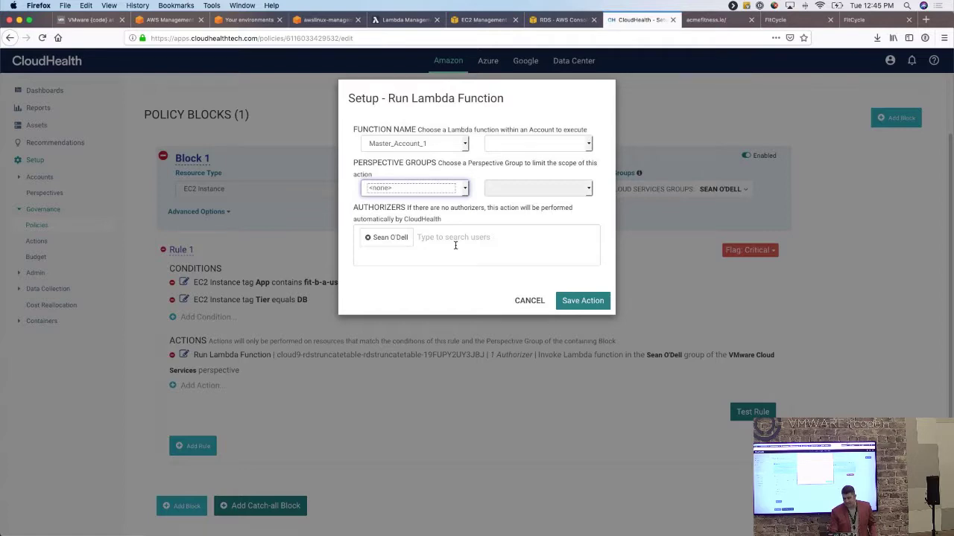
left_click(528, 300)
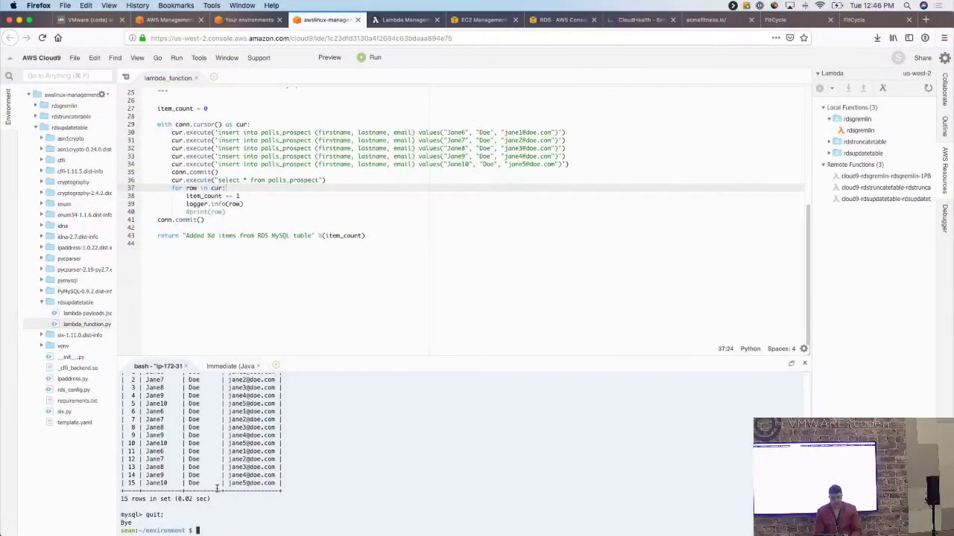
List the project files and review the code's imports and RDS username, password and database settings.
type("ls")
key("Return")
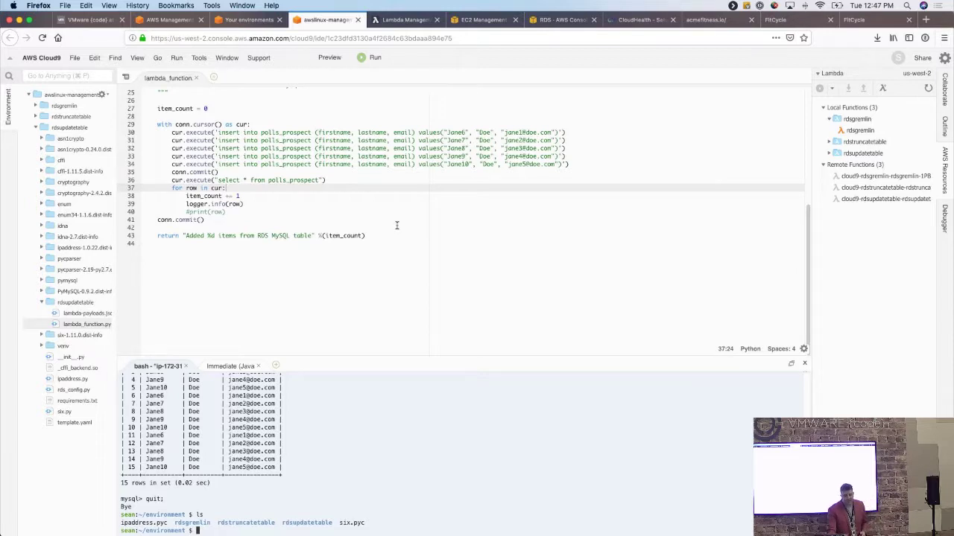
scroll(396, 225, "up", 8)
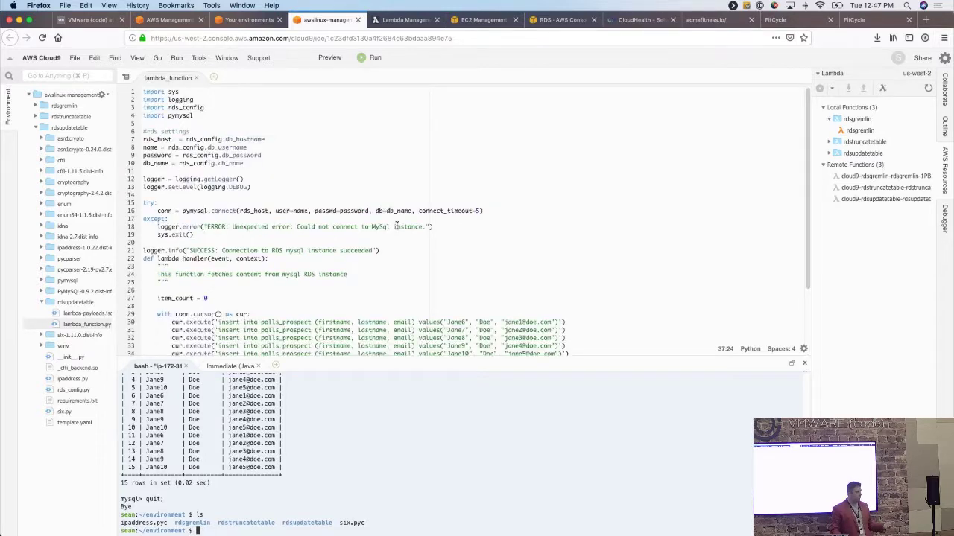
left_click(193, 99)
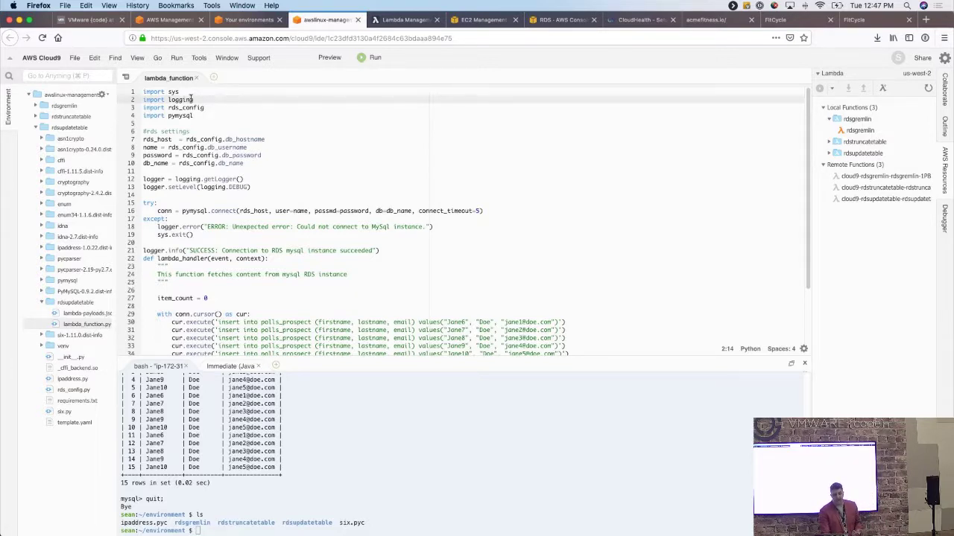
left_click_drag(249, 164, 143, 138)
left_click(146, 132)
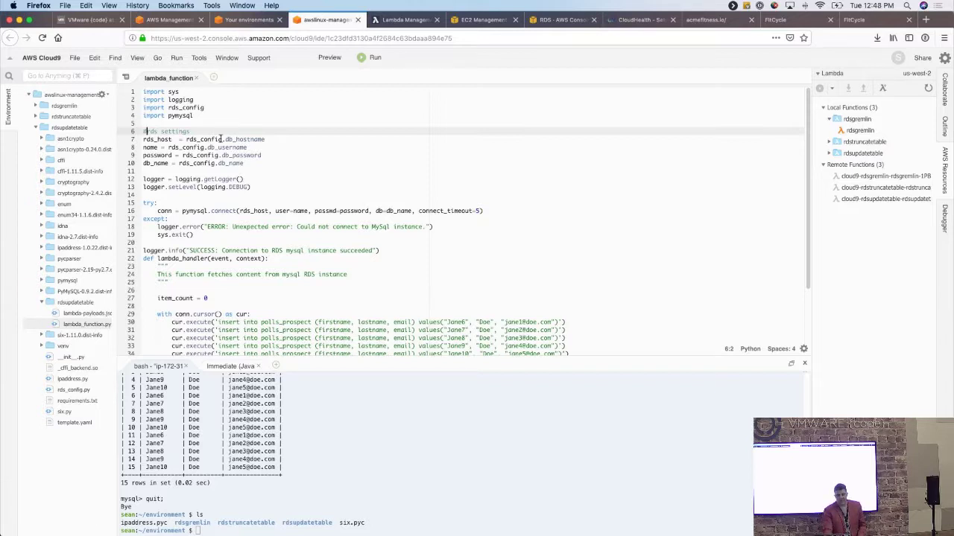
scroll(251, 186, "down", 5)
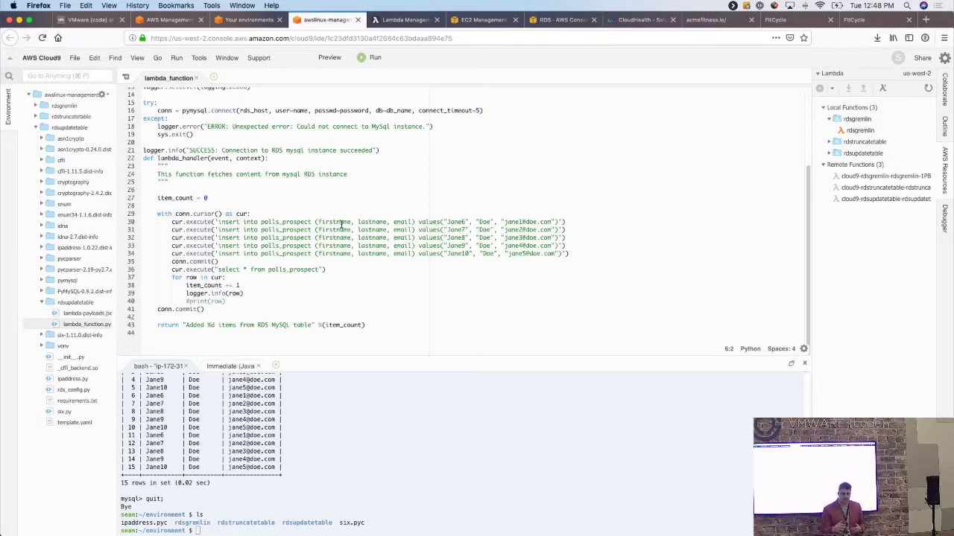
Log in to the prospect database with the mysql db_app_user command, succeeding after two access-denied attempts.
left_click(291, 430)
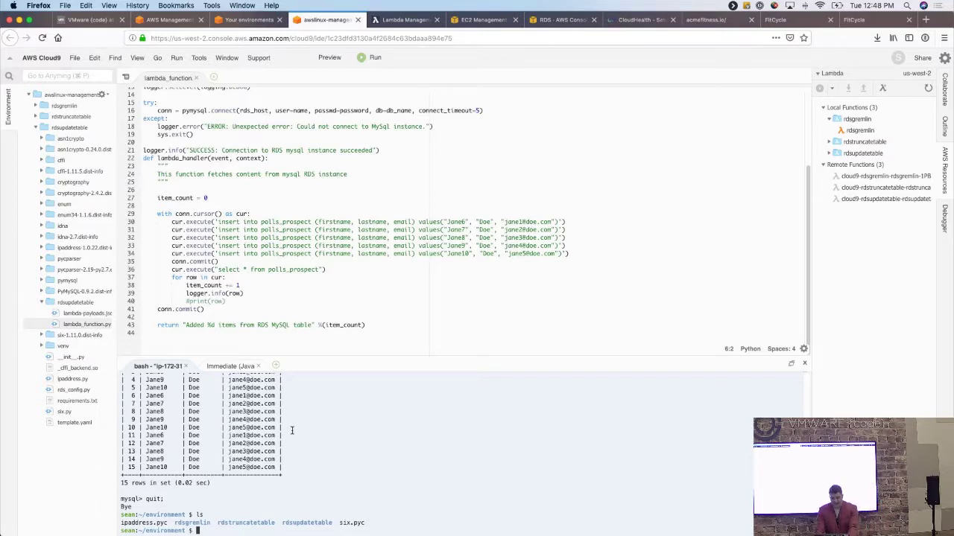
key("Up")
key("Up")
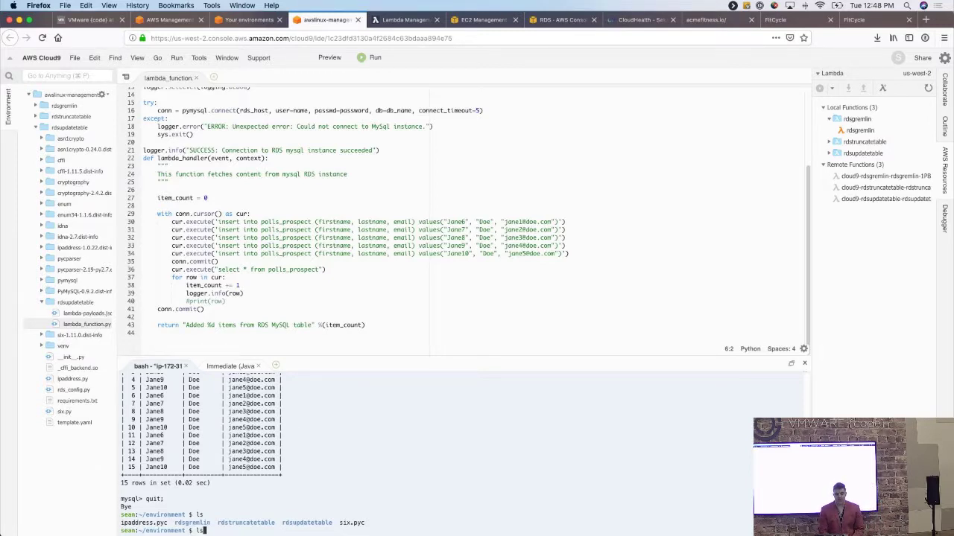
key("Return")
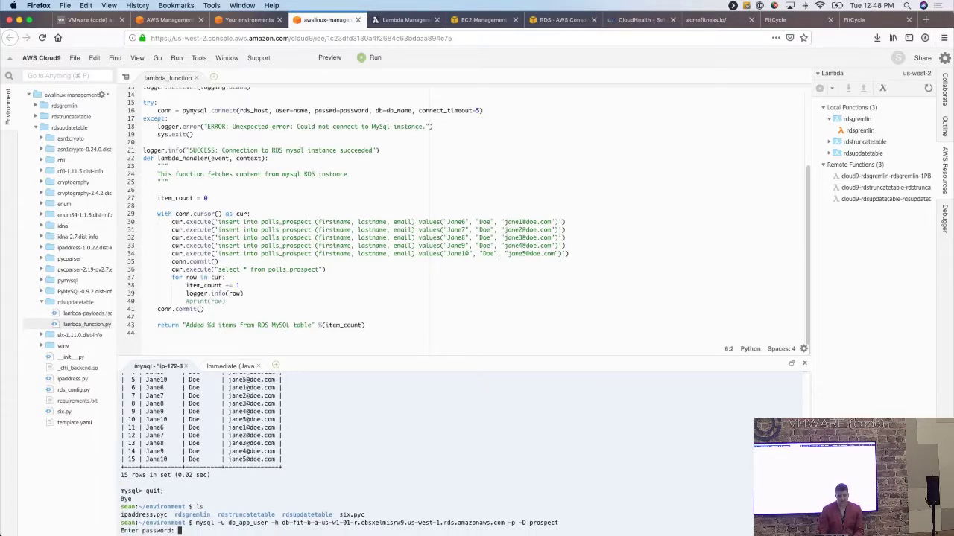
key("Return")
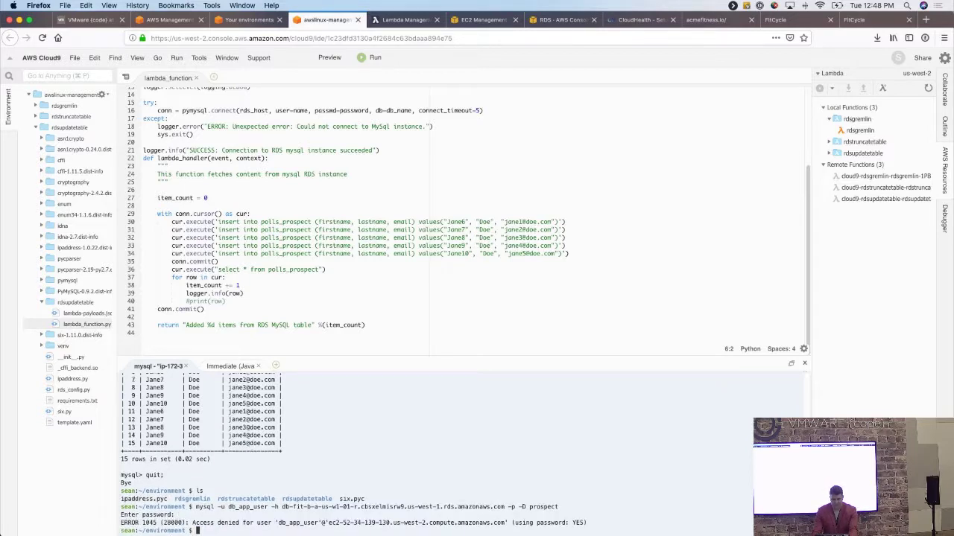
key("Up")
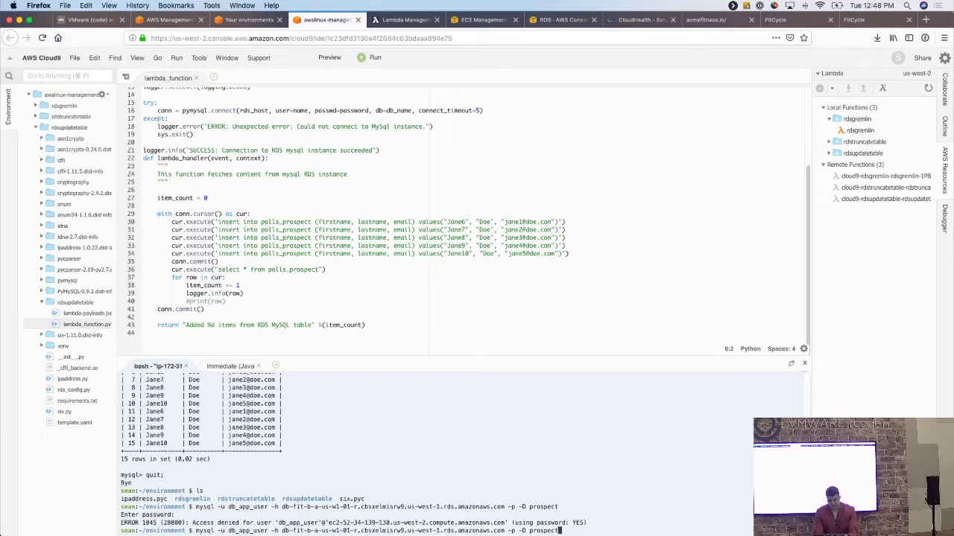
key("Return")
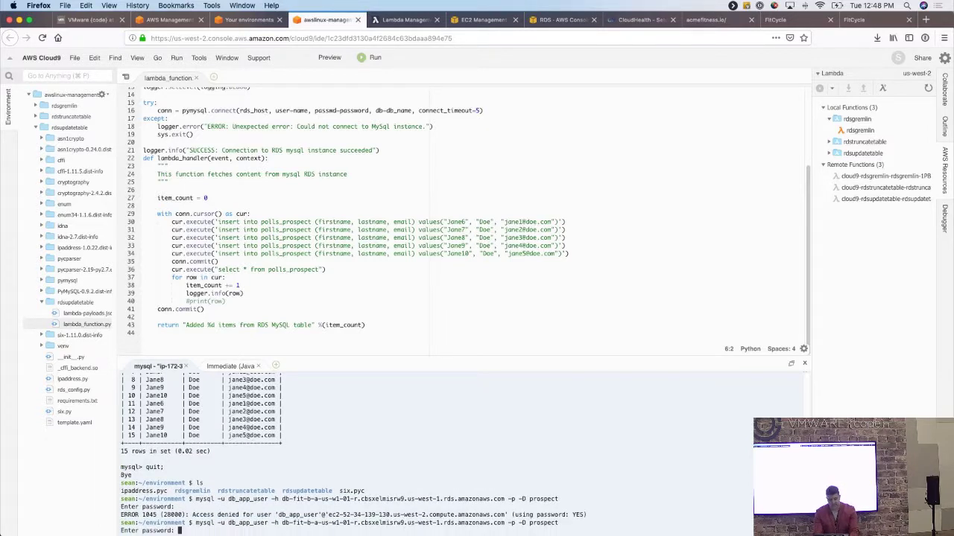
key("Return")
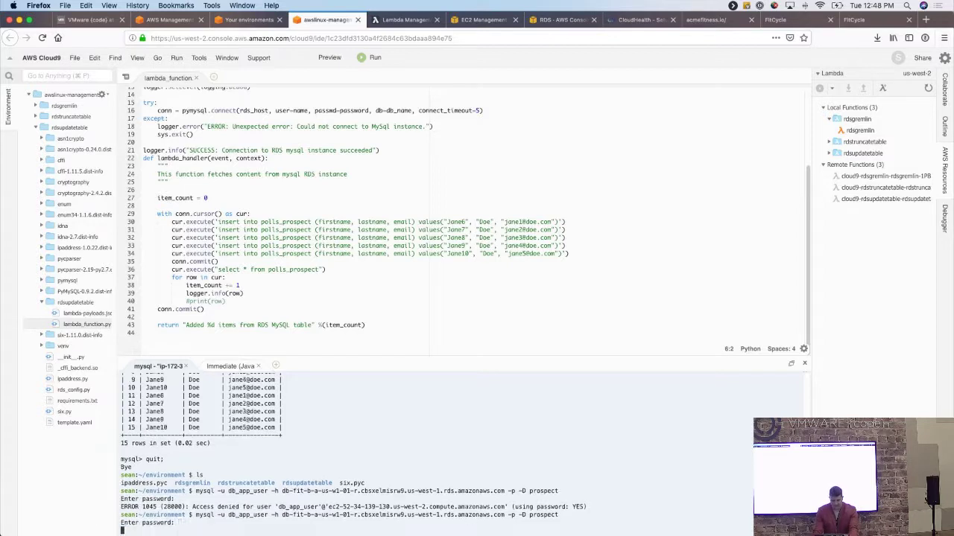
key("Up")
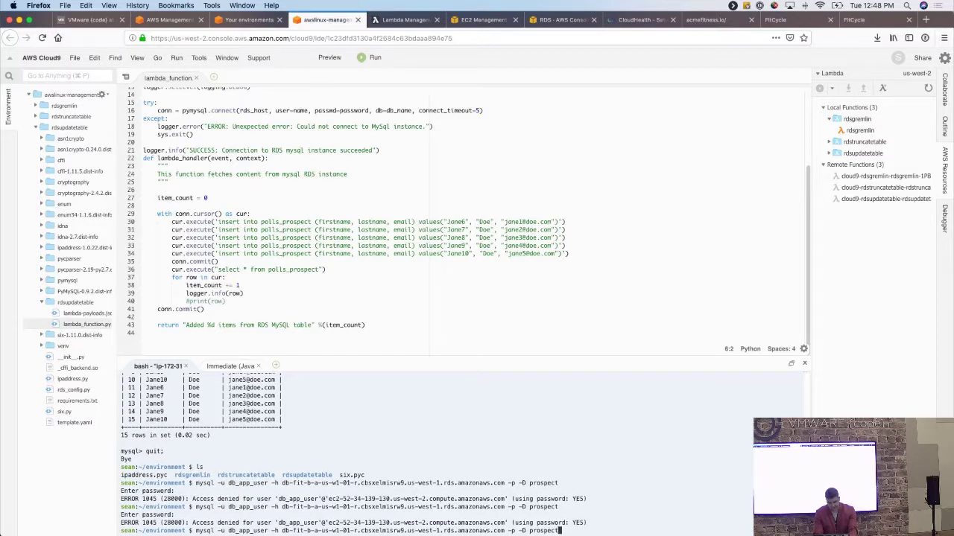
key("Return")
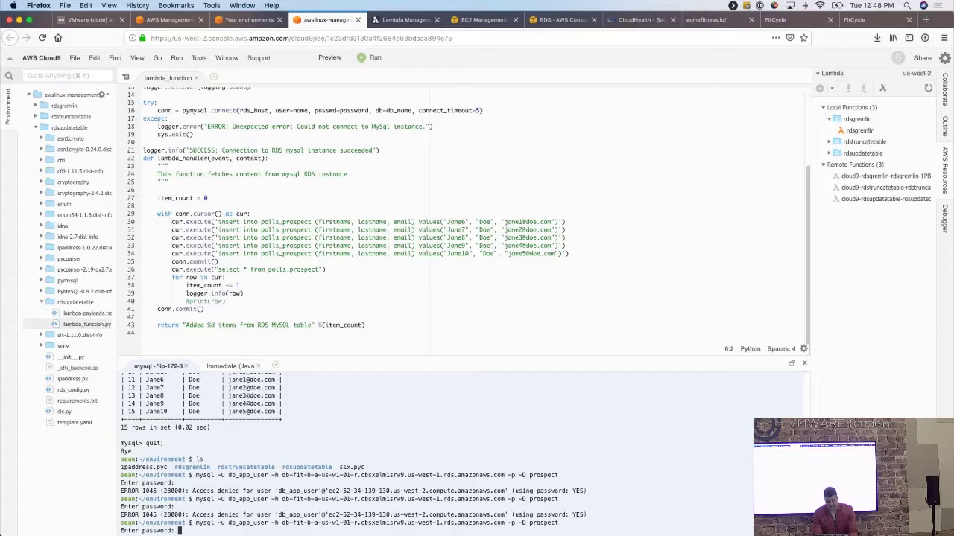
key("Return")
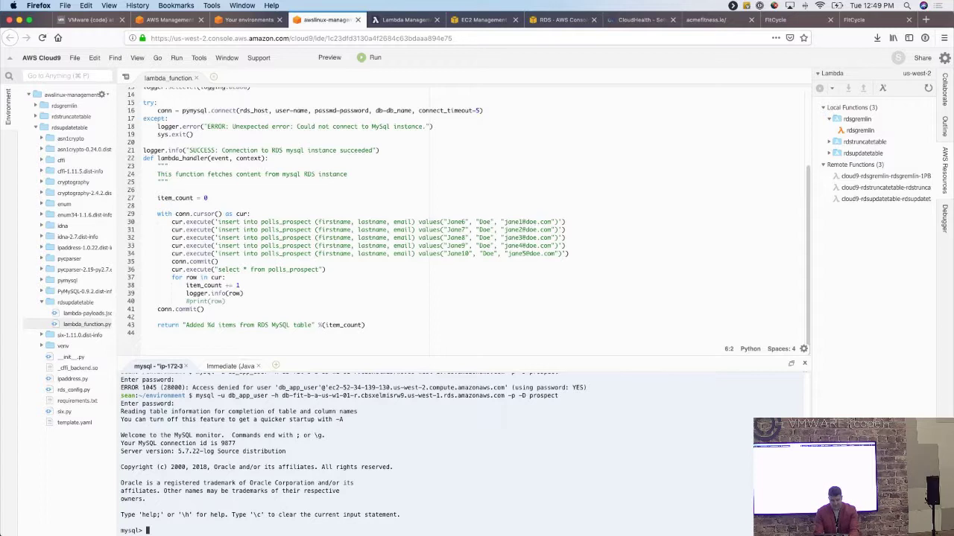
Fix the failed query to select * from polls_prospect; and list its 15 rows.
type("select * pol")
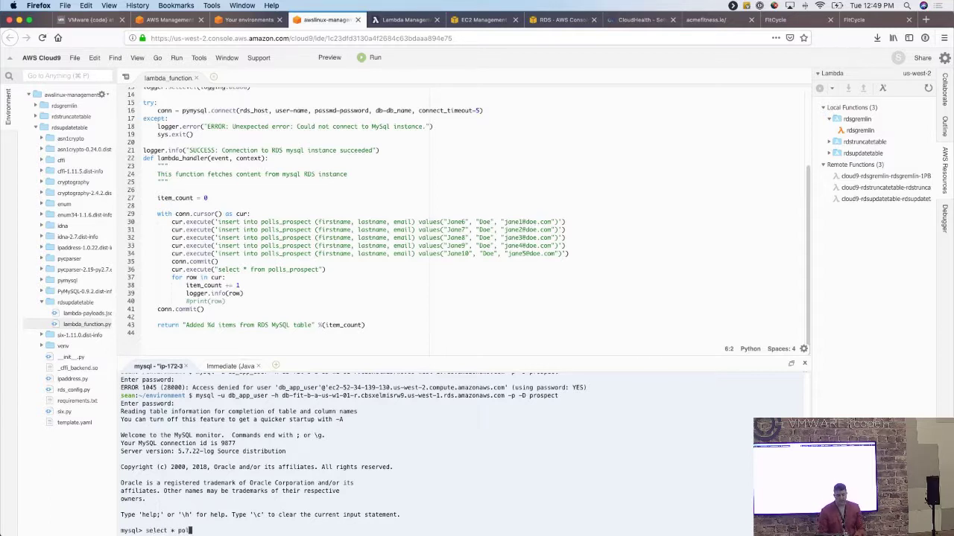
type("ls_prospect;")
key("Return")
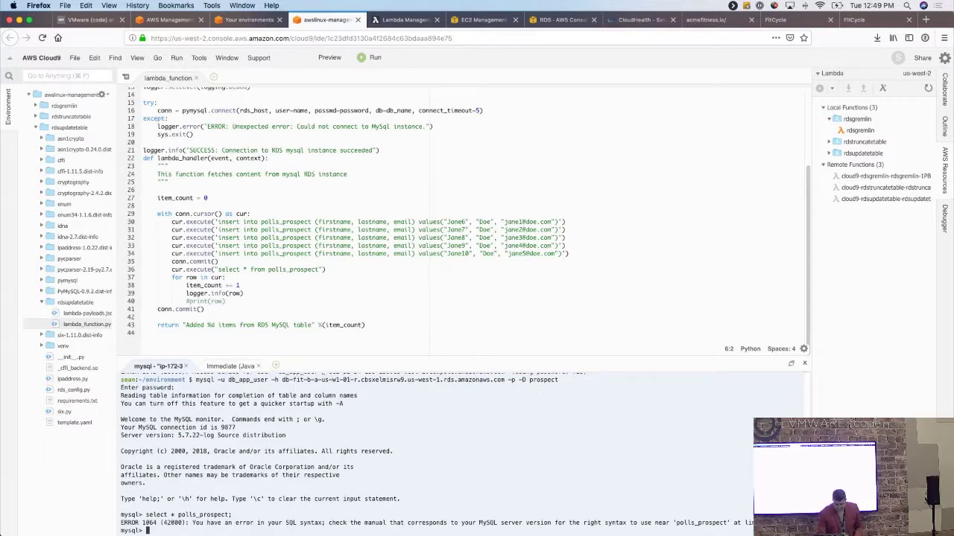
key("Up")
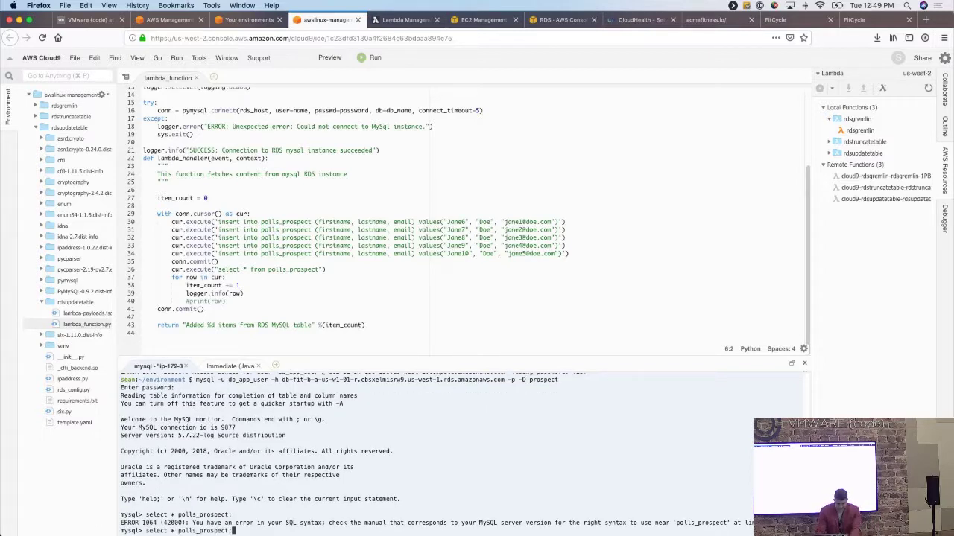
key("Left")
key("Left")
key("Left")
key("Left")
key("Left")
key("Left")
key("Left")
key("Left")
key("Left")
key("BackSpace")
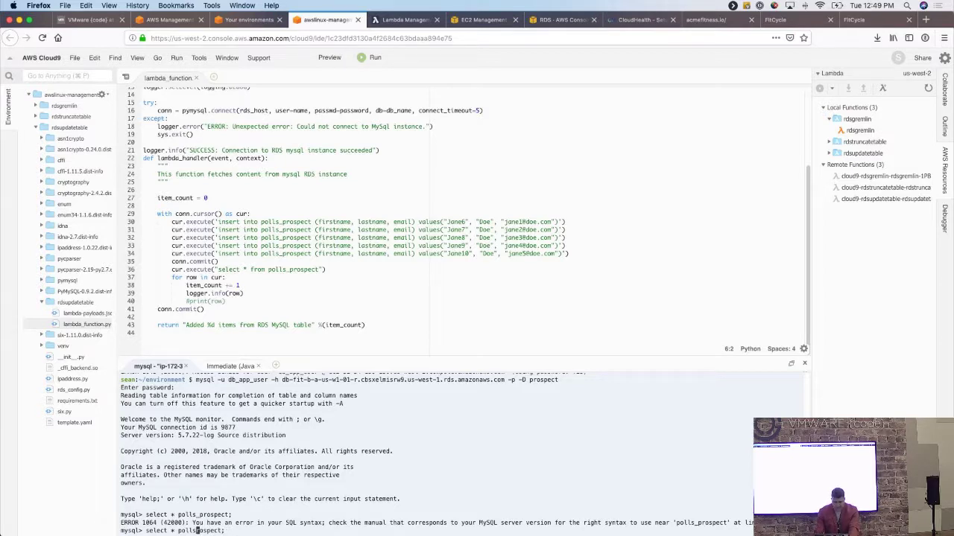
key("Right")
key("Right")
key("Right")
key("Right")
key("Right")
key("Right")
key("BackSpace")
key("BackSpace")
key("BackSpace")
key("BackSpace")
key("BackSpace")
key("BackSpace")
key("BackSpace")
key("BackSpace")
key("BackSpace")
key("BackSpace")
key("BackSpace")
key("BackSpace")
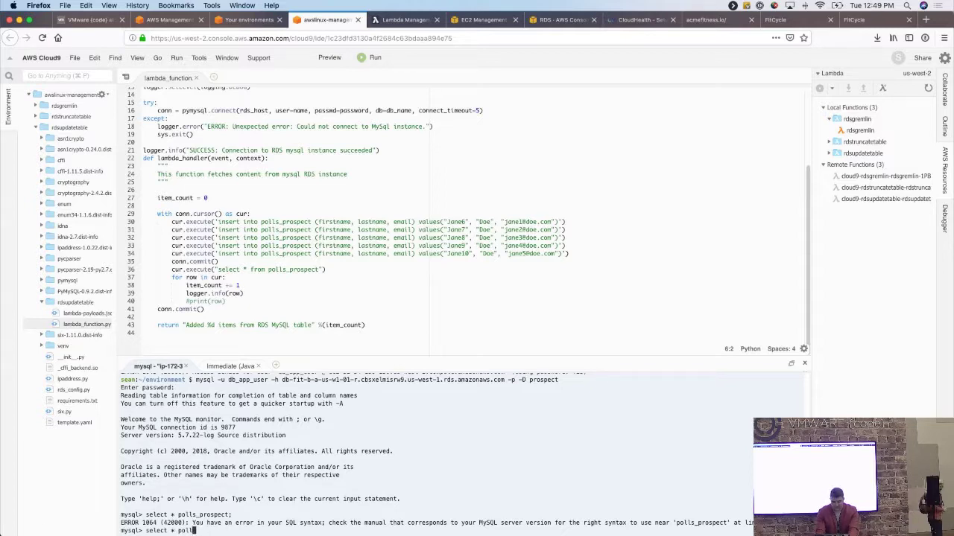
type("* from polls_prospect")
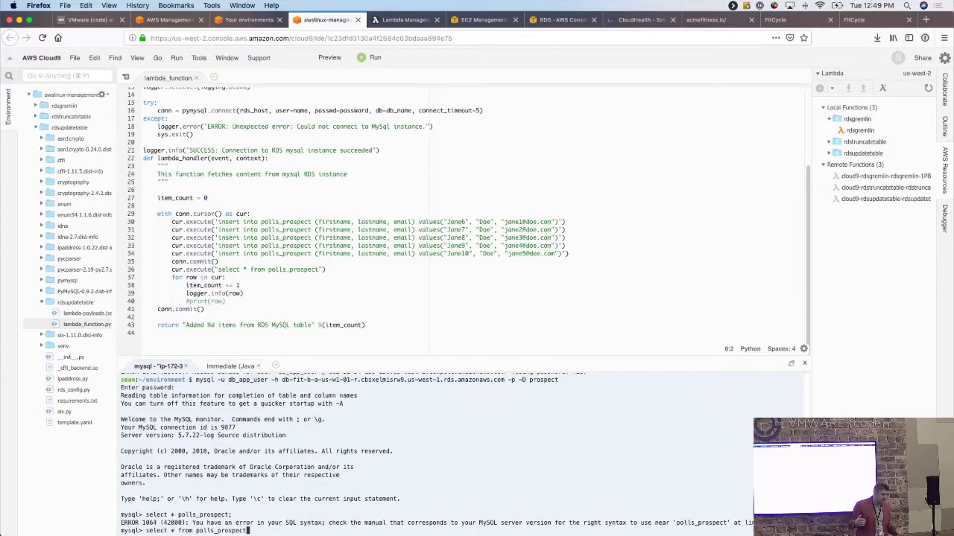
type(";")
key("Return")
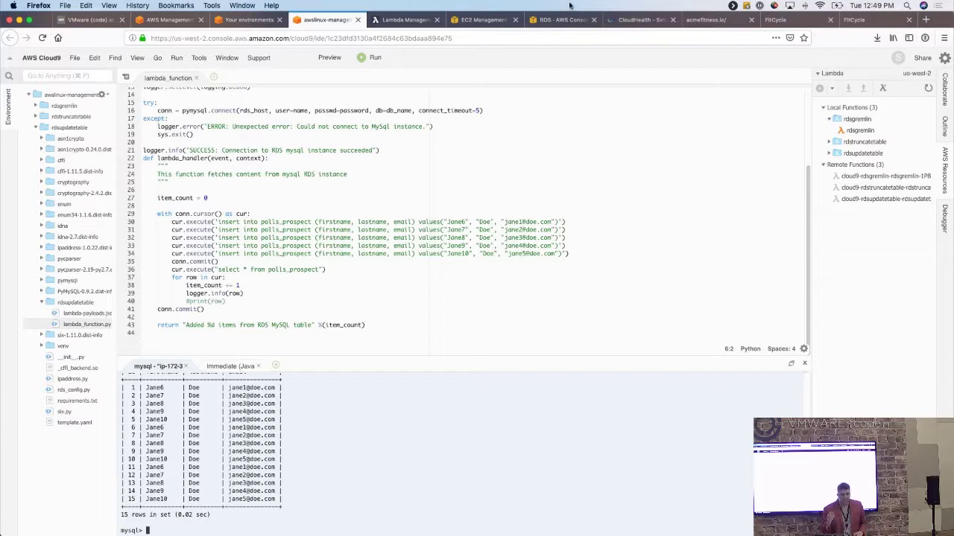
left_click(417, 23)
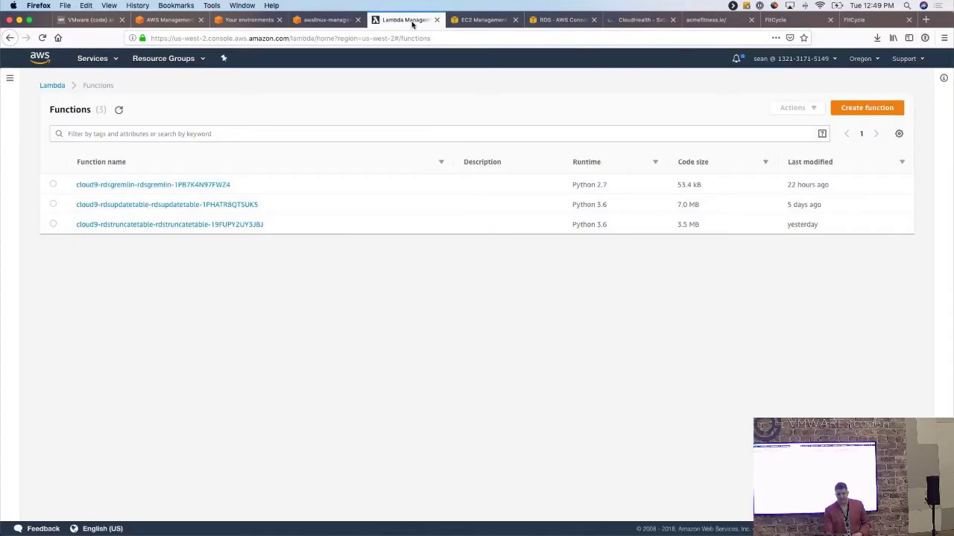
Test the cloud9-rdsupdatetable Lambda function, which returns 'Added 20 items from RDS MySQL table'.
left_click(347, 22)
left_click(70, 130)
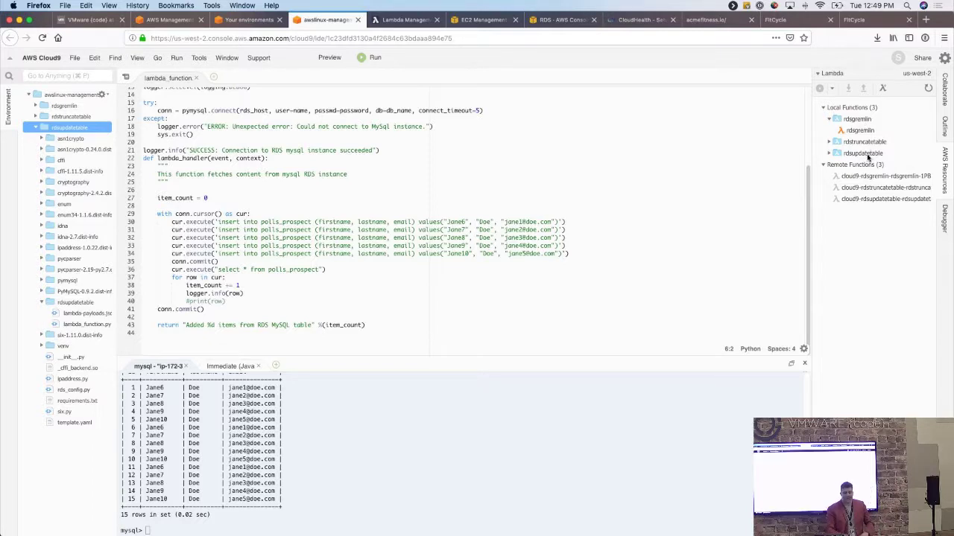
left_click(414, 21)
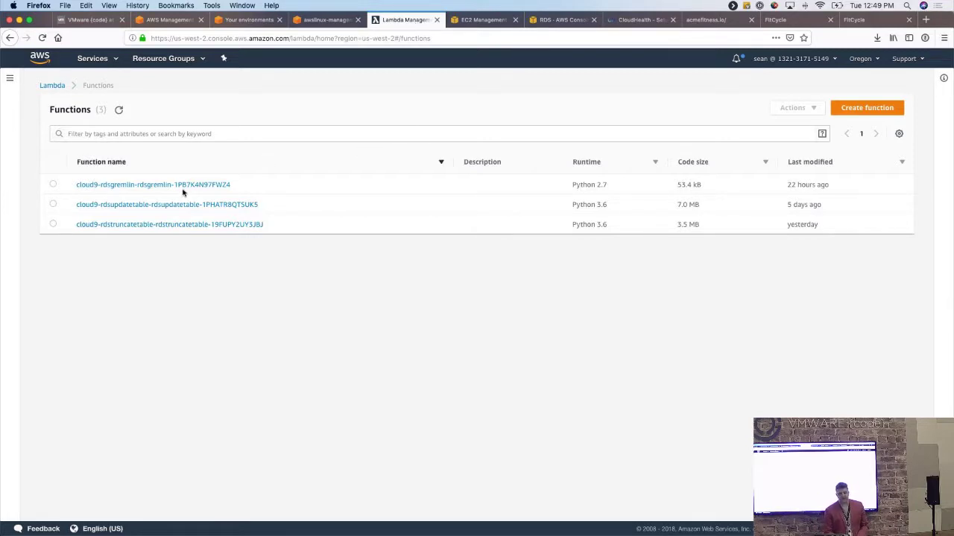
left_click(139, 208)
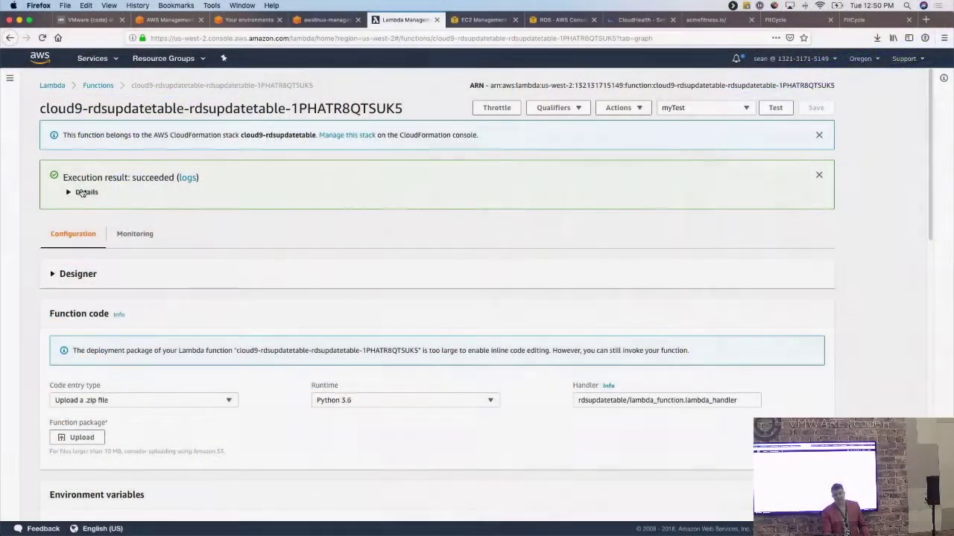
scroll(460, 322, "down", 2)
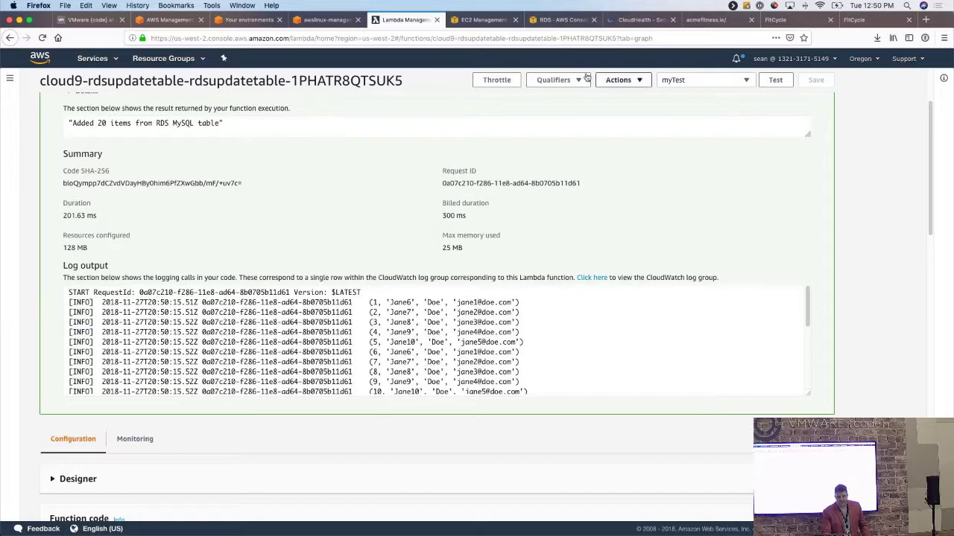
left_click(326, 20)
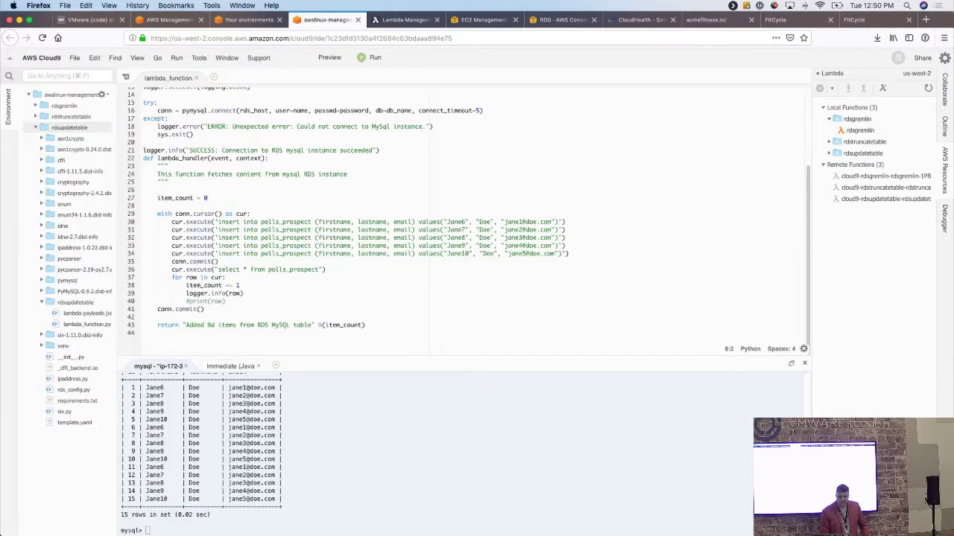
Rerun select * from polls_prospect; in the MySQL terminal to see 20 rows.
left_click(135, 501)
key("Up")
key("Return")
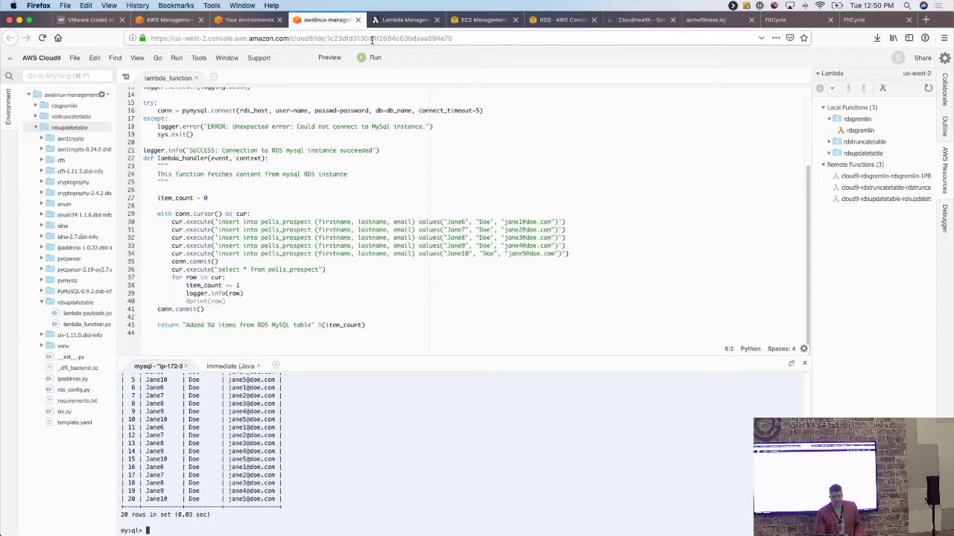
left_click(392, 20)
Test cloud9-rdstruncatetable and expand its result showing 'Added 0 items from RDS MySQL table'.
left_click(10, 37)
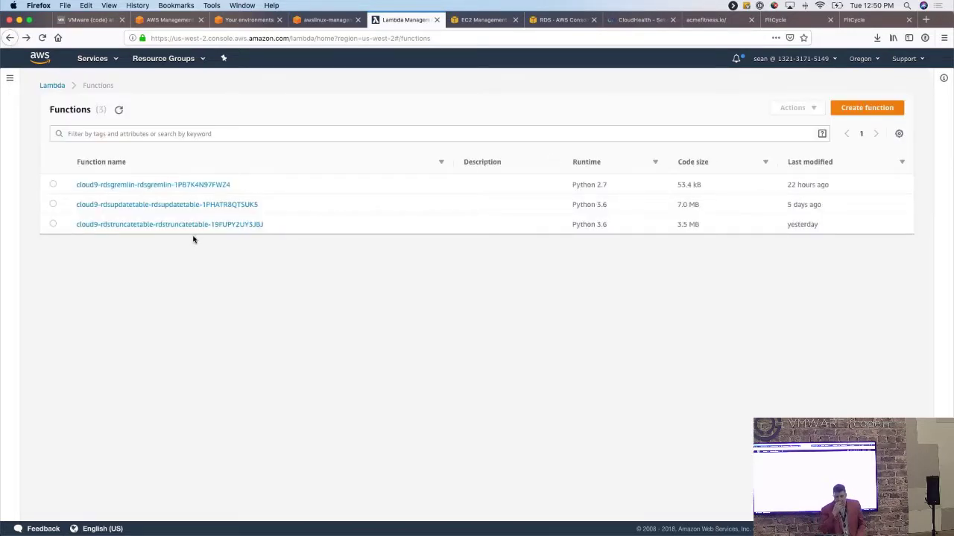
left_click(197, 230)
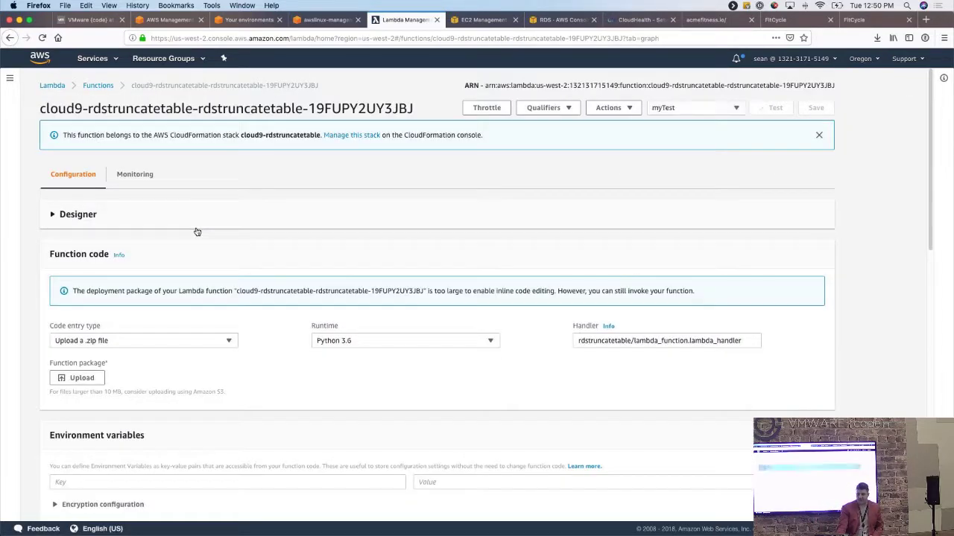
left_click(776, 110)
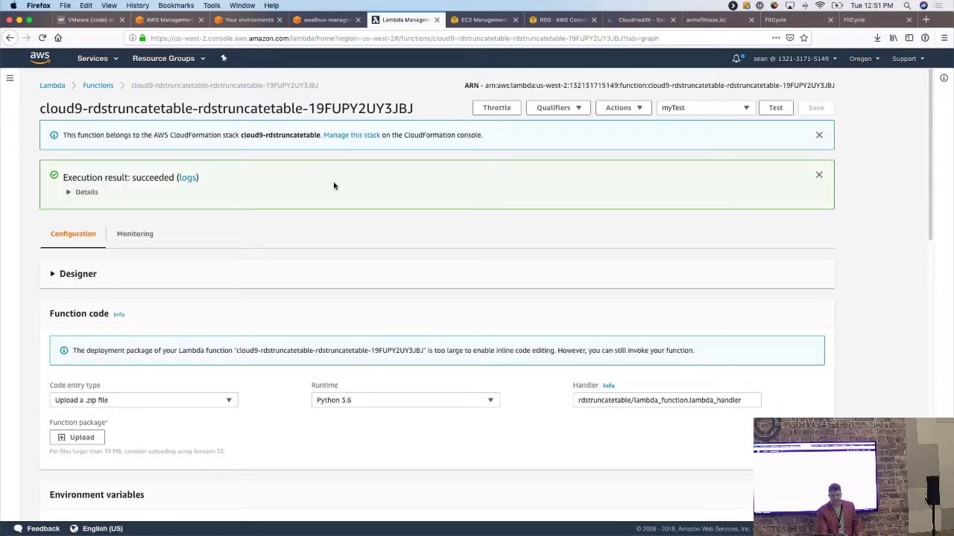
left_click(88, 198)
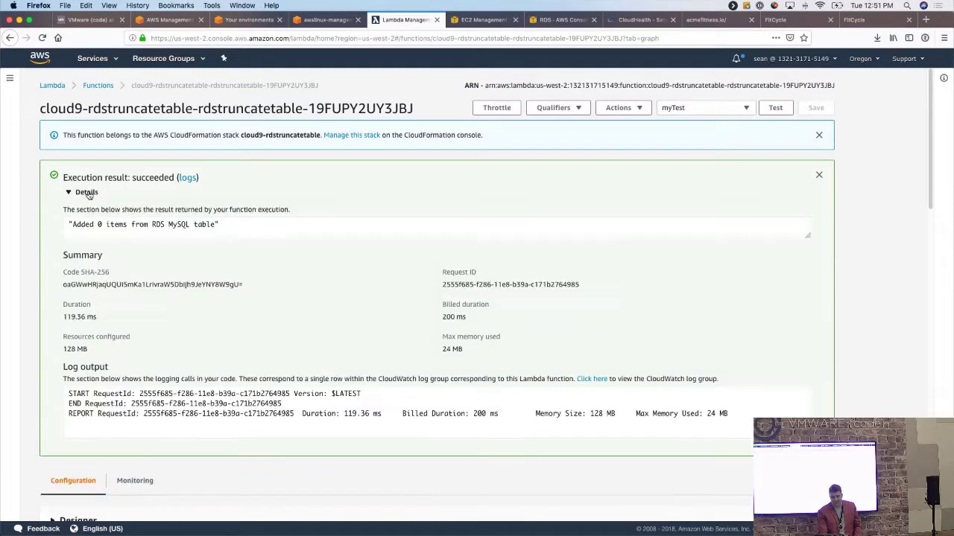
key("ctrl+shift+Tab")
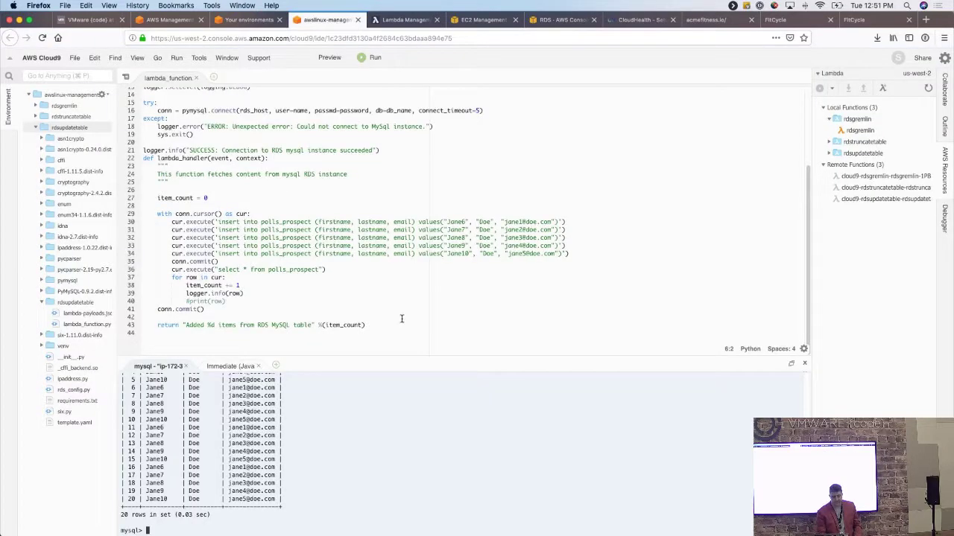
Rerun the polls_prospect query to confirm it's empty, then view the db-fit-b-a-us-w1-01-r RDS page.
key("Up")
key("Return")
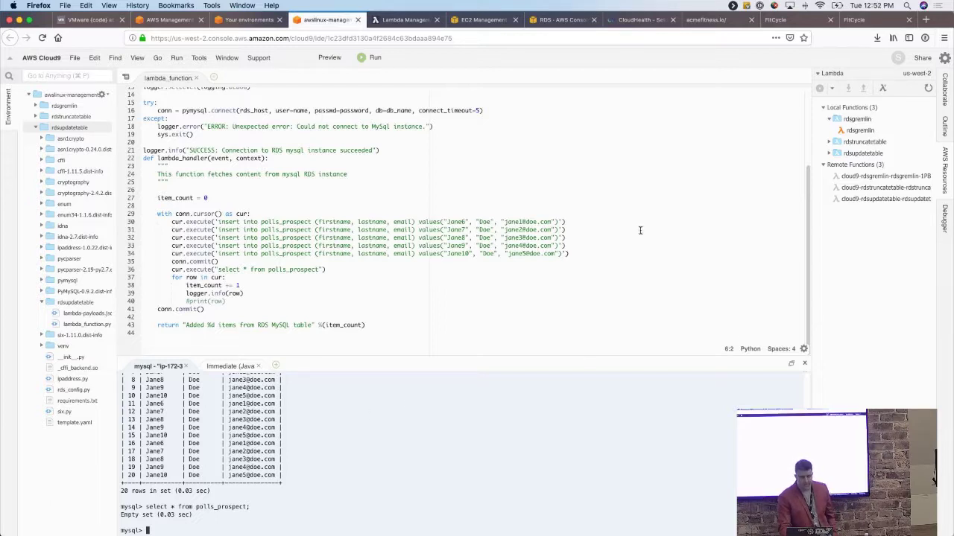
left_click(561, 20)
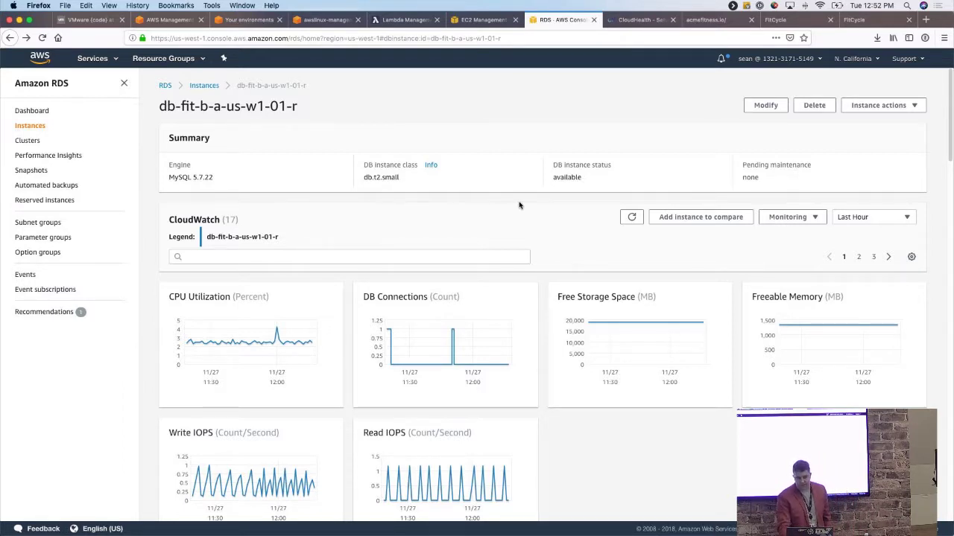
Scroll to the instance's Tags and view page 2 showing Product fit-cycle and Tier DB.
scroll(521, 217, "down", 15)
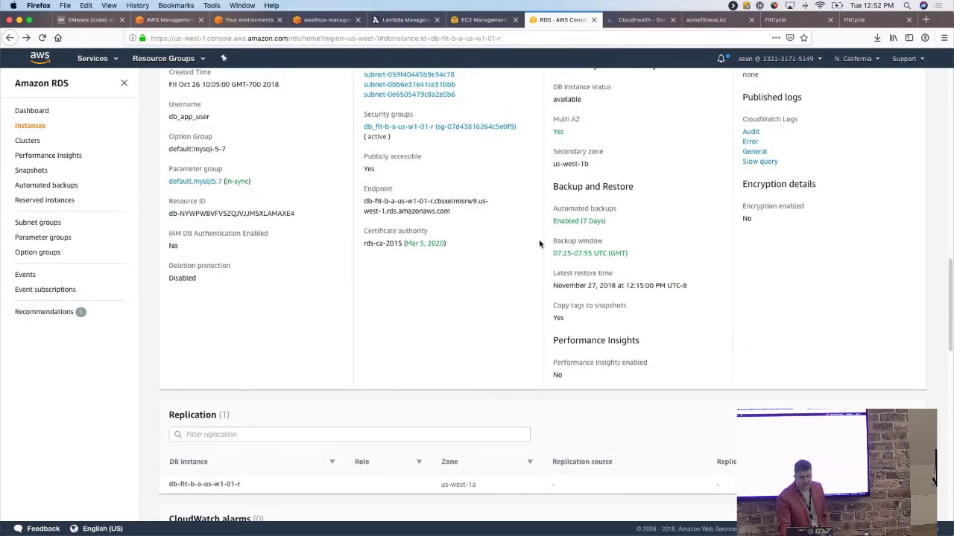
scroll(540, 243, "down", 14)
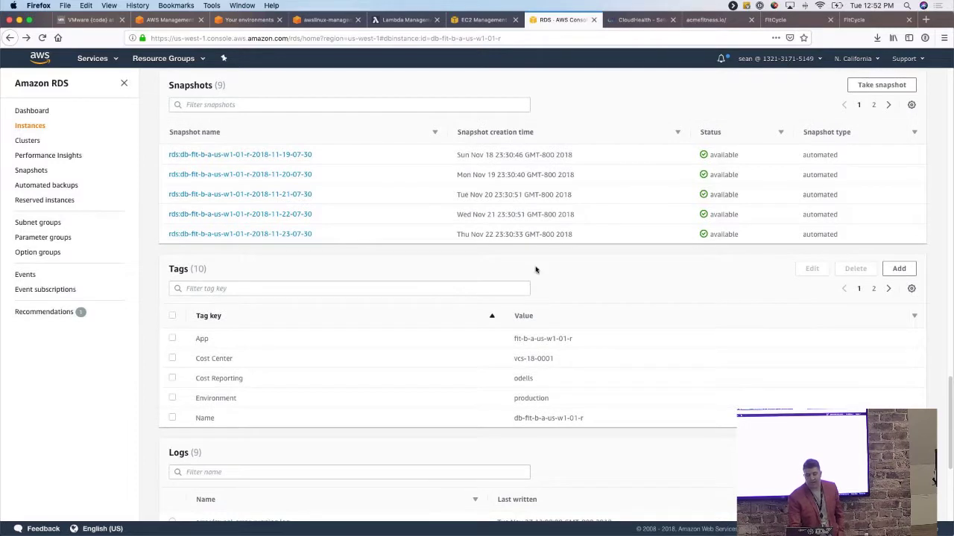
left_click(874, 290)
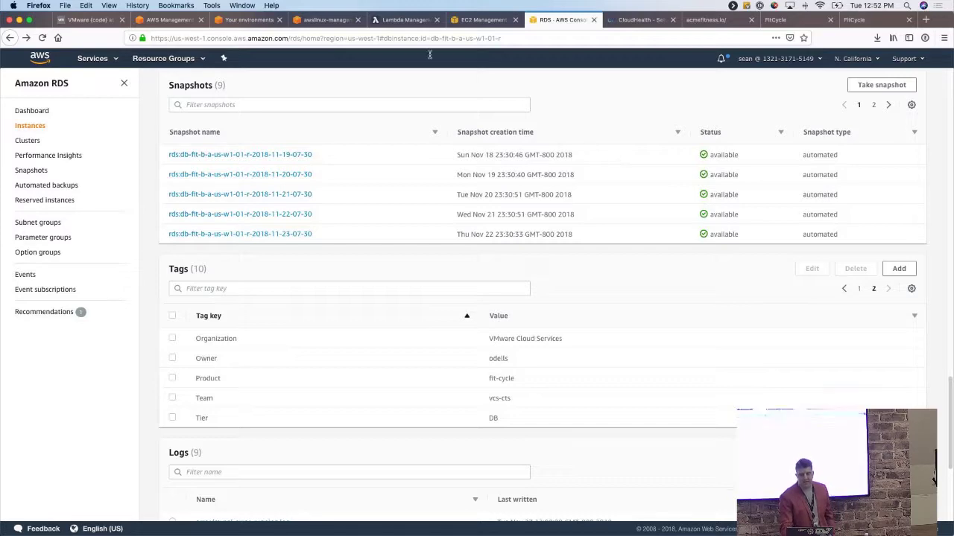
left_click(328, 23)
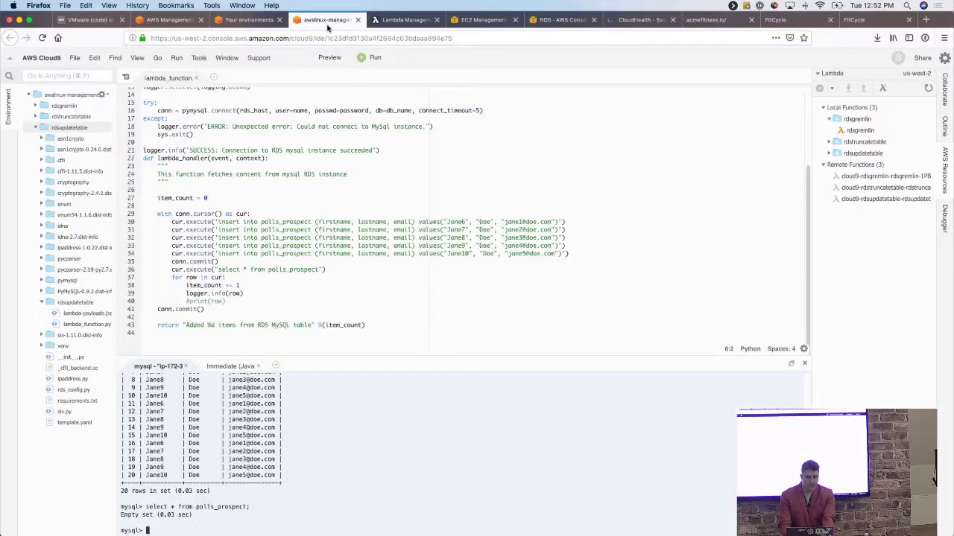
Open the cloud9-rdstruncatetable stack in CloudFormation's US West (Oregon) region and review its events.
left_click(168, 20)
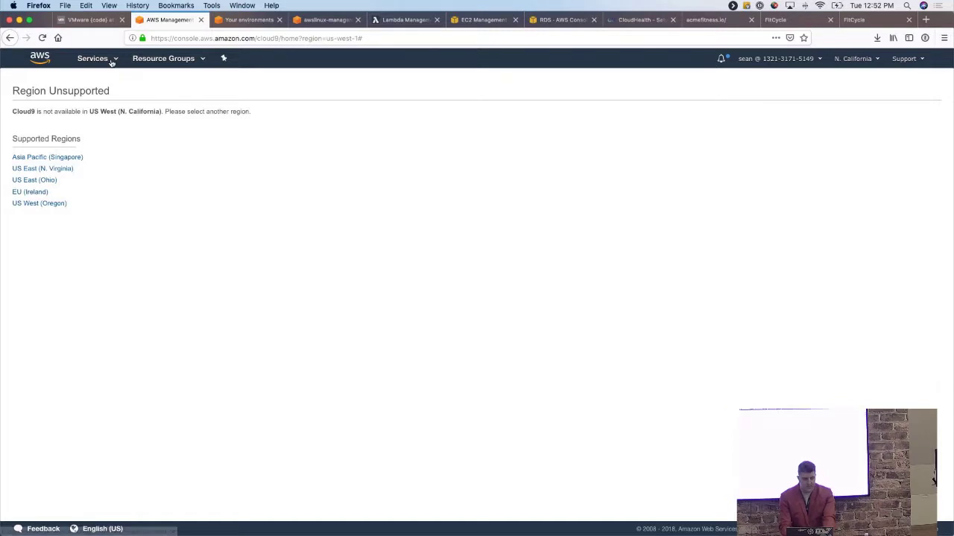
left_click(112, 63)
left_click(44, 184)
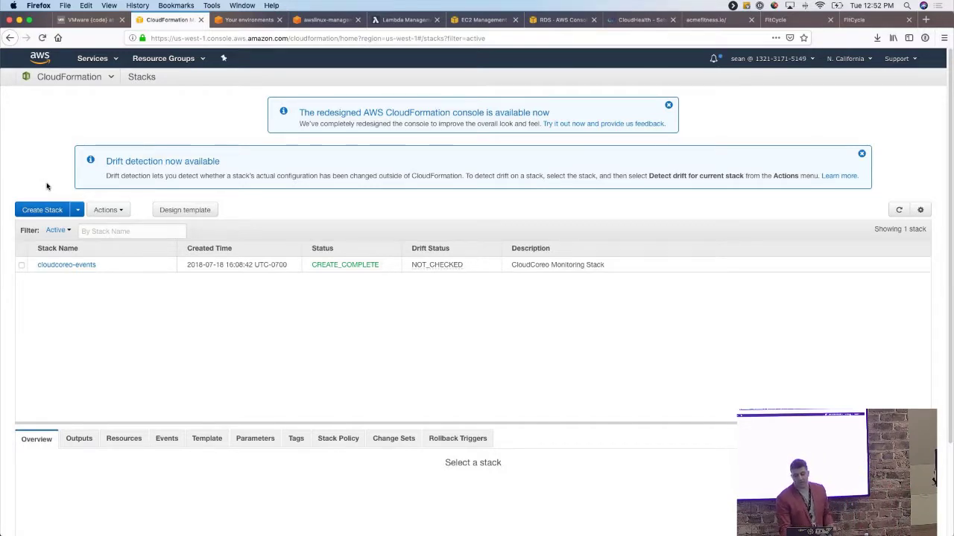
left_click(856, 61)
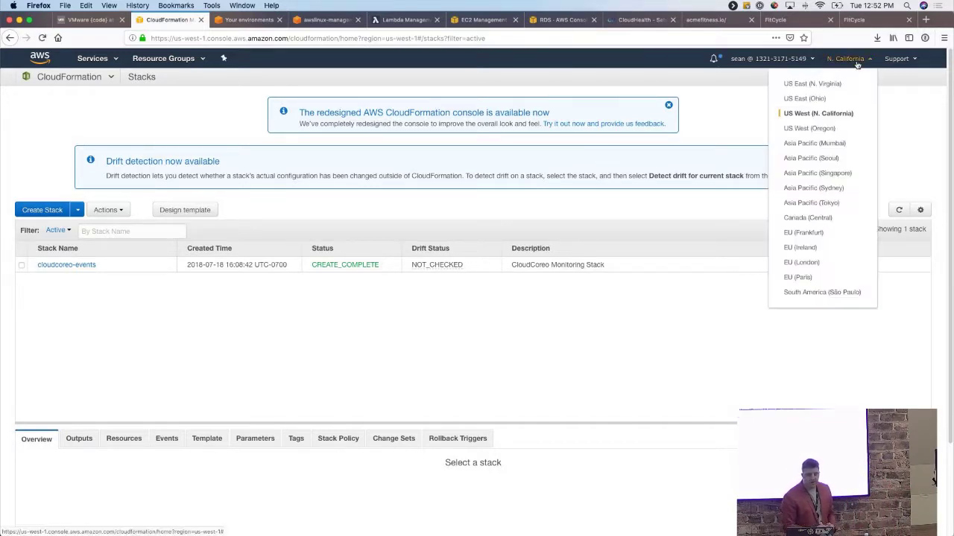
left_click(814, 129)
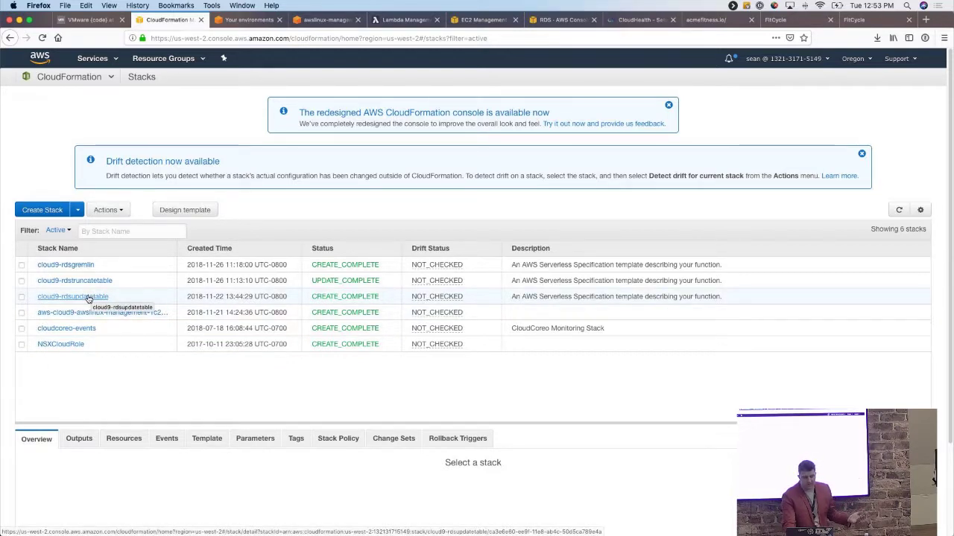
left_click(91, 279)
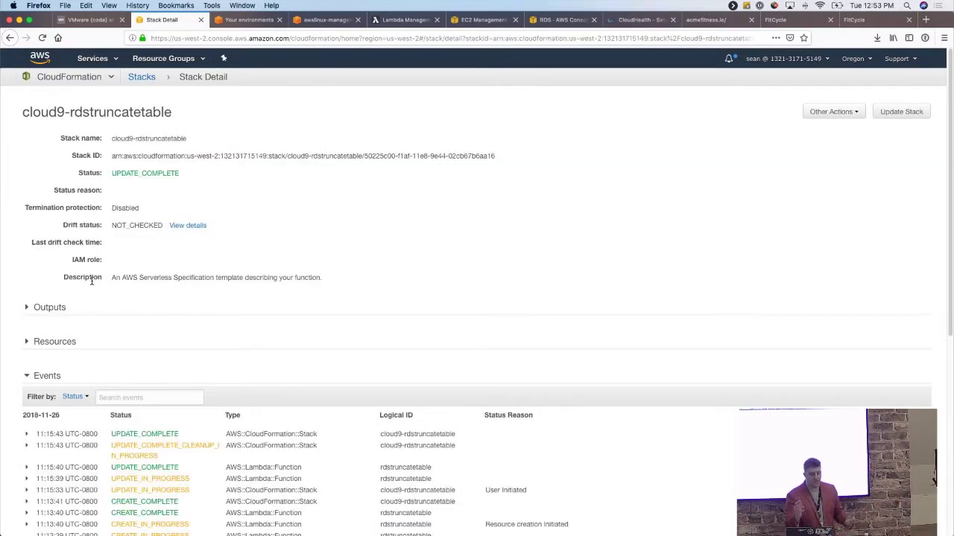
scroll(335, 330, "down", 6)
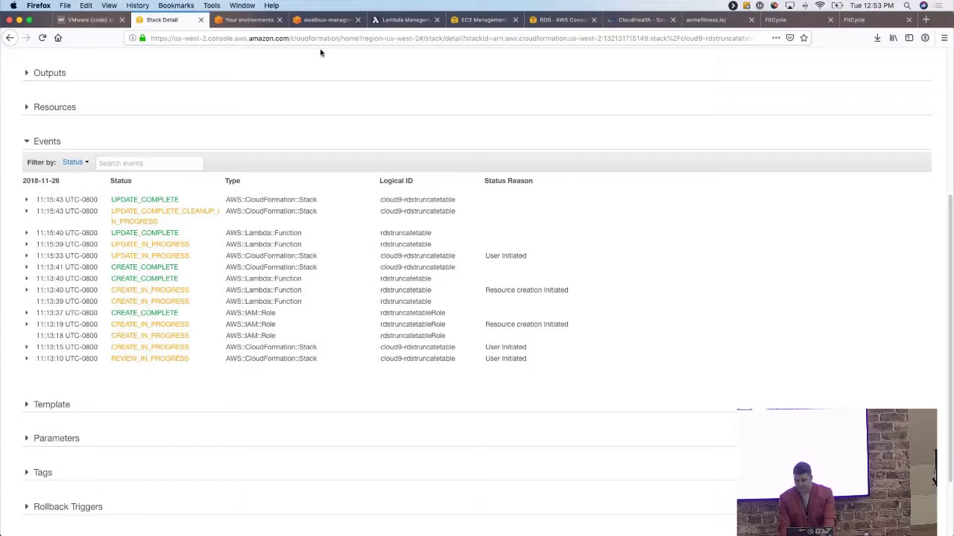
left_click(320, 20)
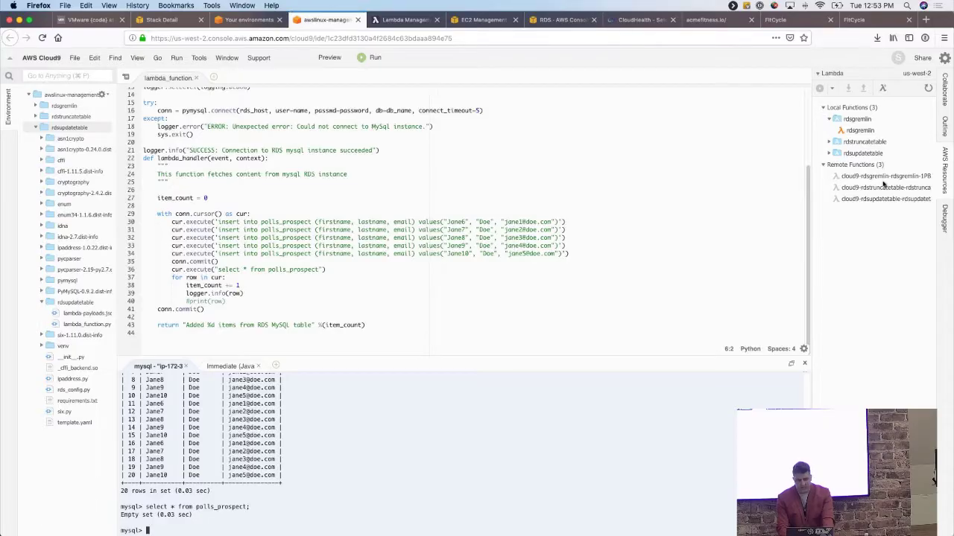
Start a new serverless Lambda function named test using the empty-python blueprint.
left_click(94, 95)
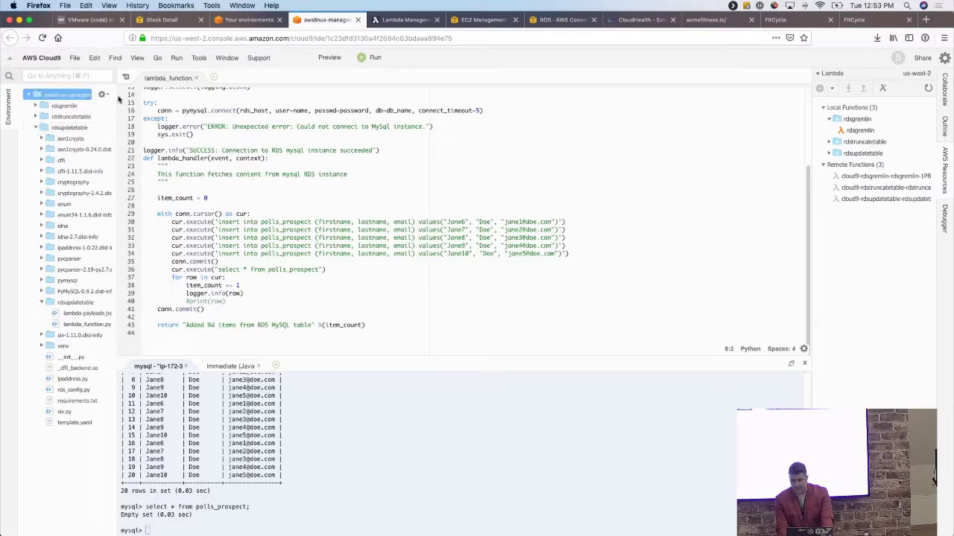
left_click(884, 89)
type("test")
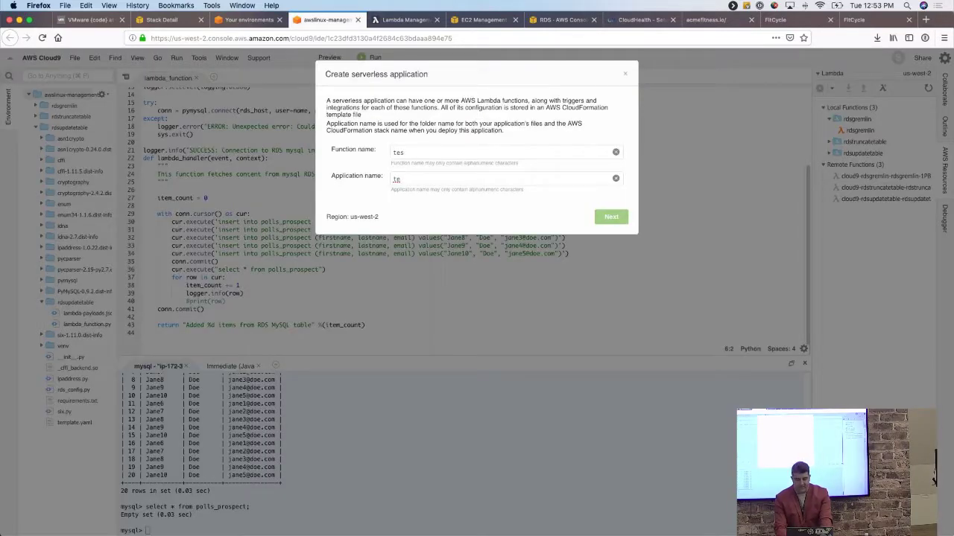
left_click(606, 219)
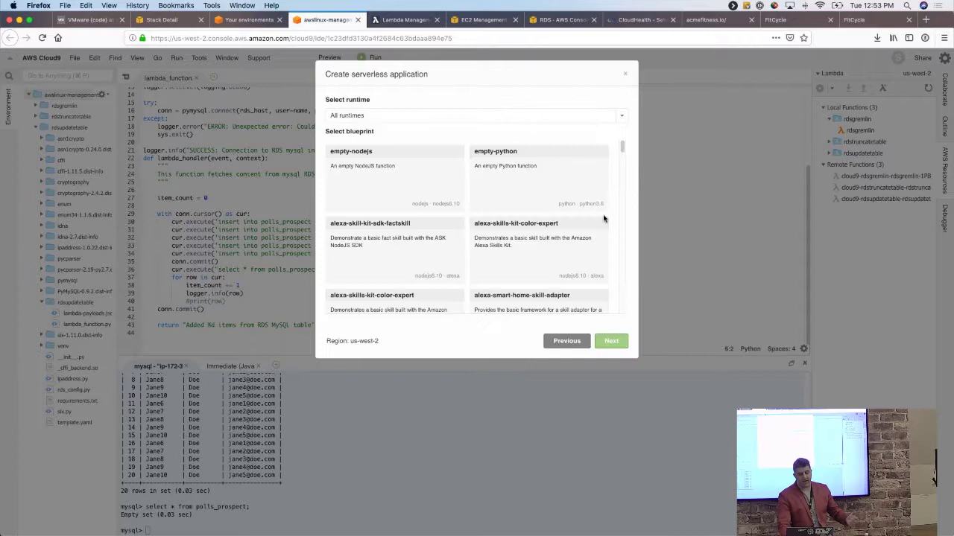
left_click(555, 188)
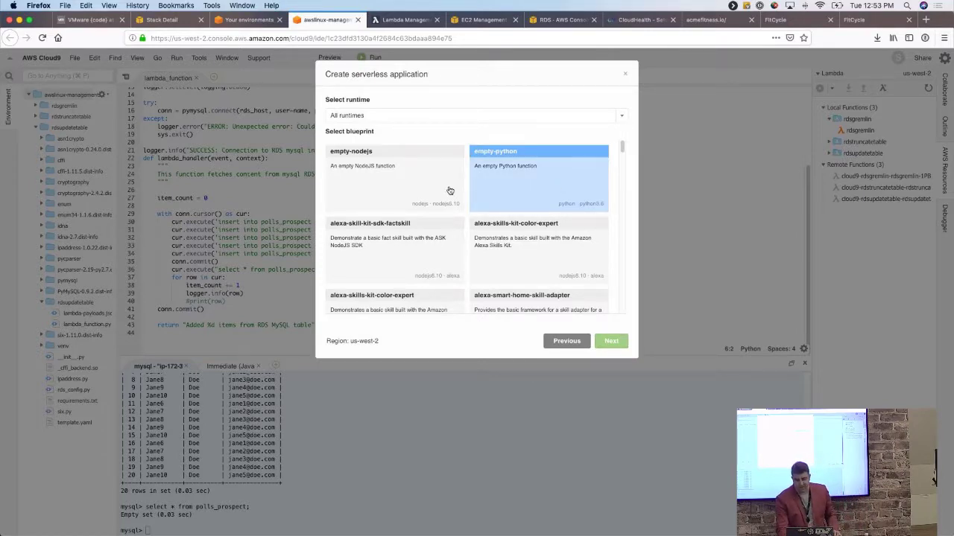
left_click(611, 341)
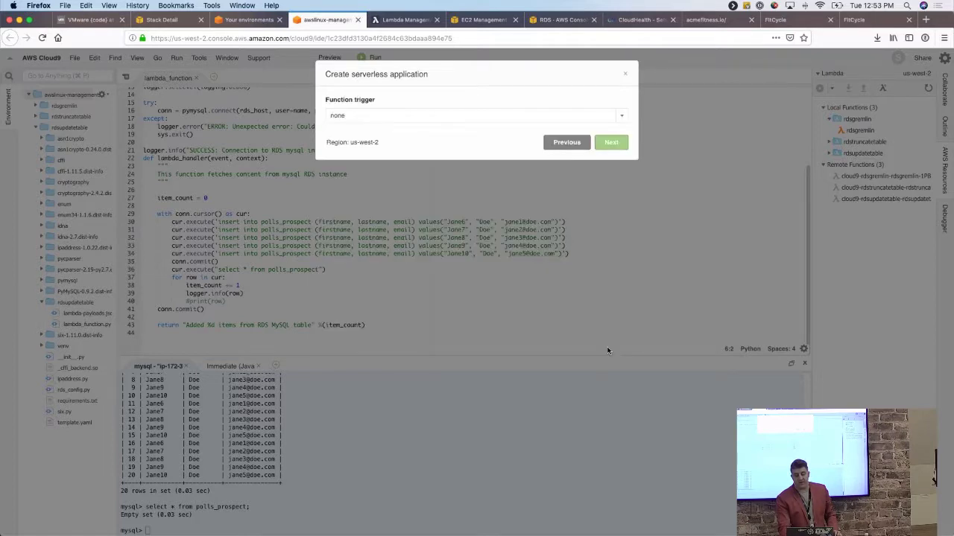
Keep no trigger, 128 MB memory and an auto-generated role, and advance to the review.
left_click(598, 117)
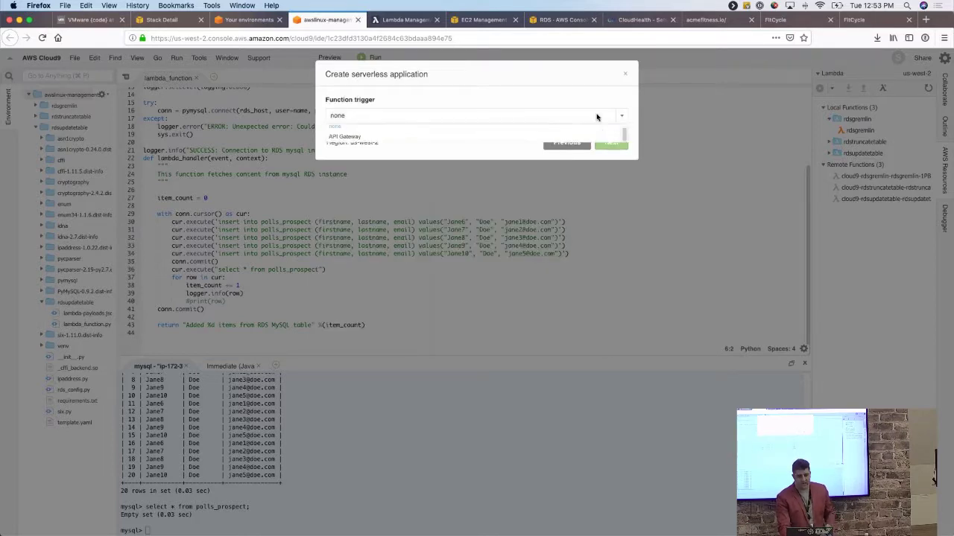
left_click(598, 116)
left_click(625, 148)
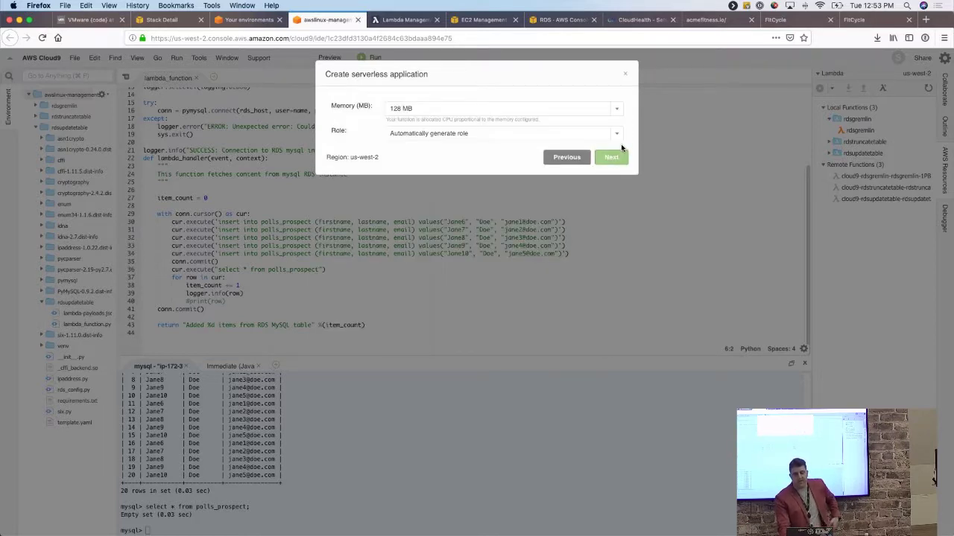
left_click(606, 140)
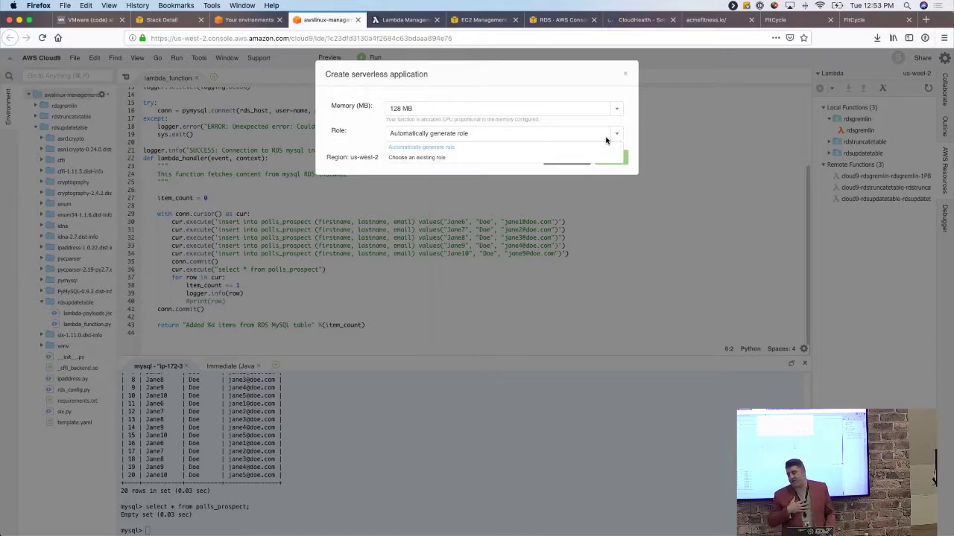
left_click(606, 140)
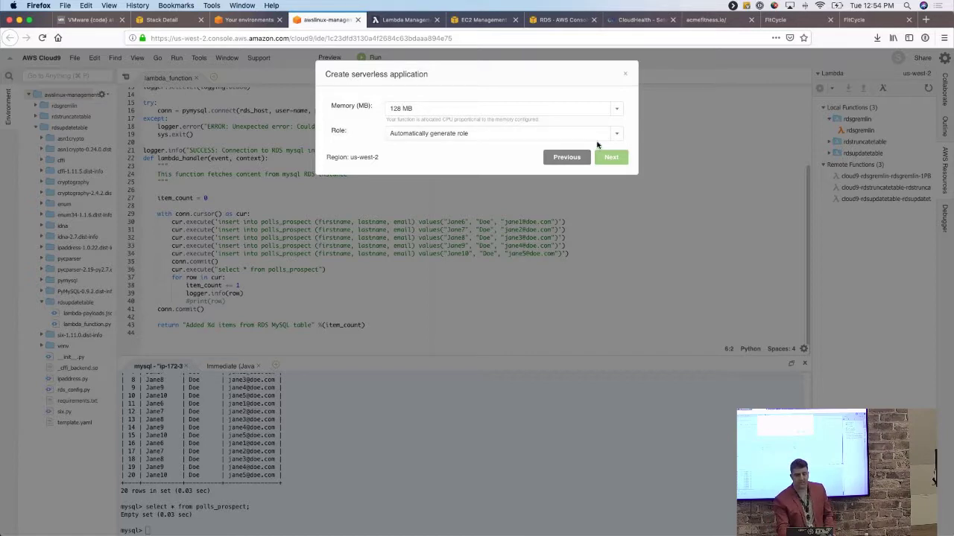
left_click(612, 157)
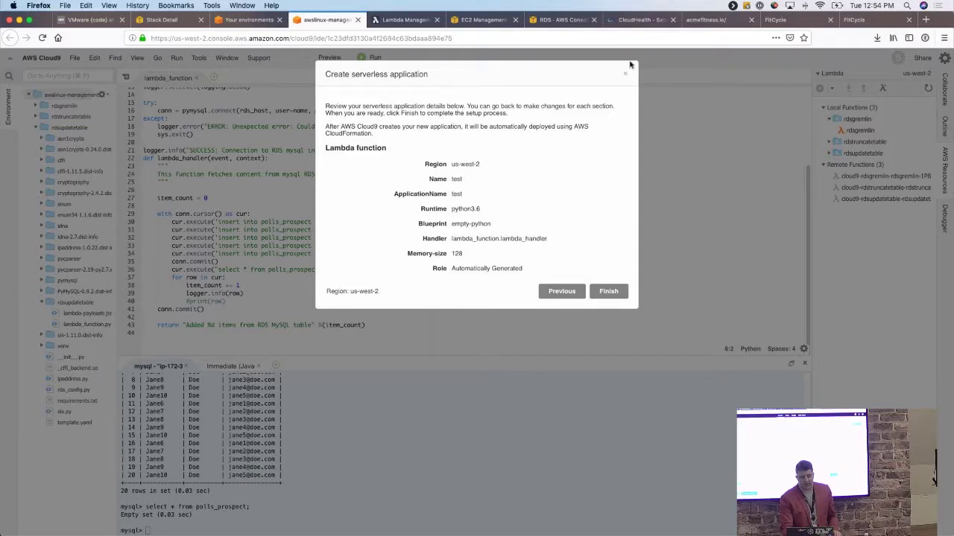
left_click(632, 21)
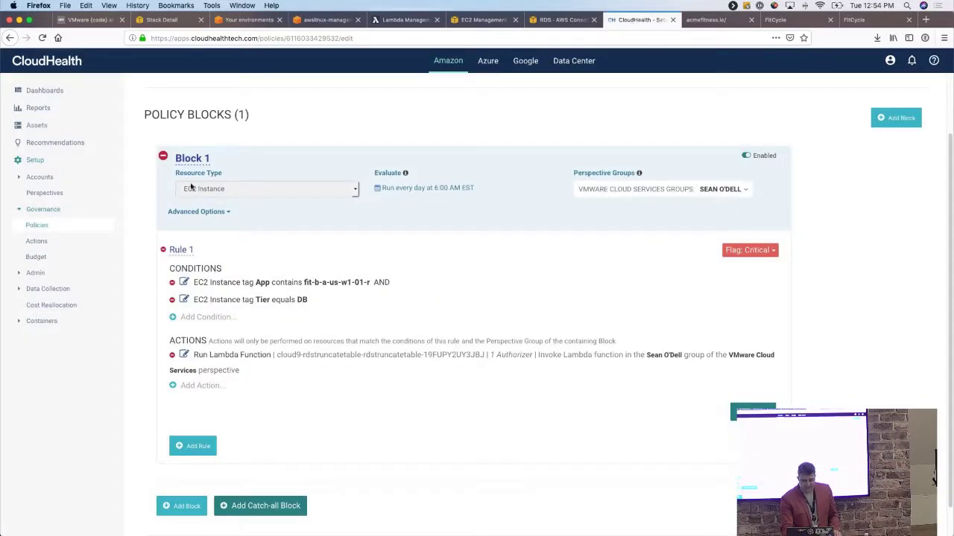
Cancel the truncate policy unsaved and review the Update Table Policy's rule before the Demo Time! slide.
scroll(266, 267, "down", 1)
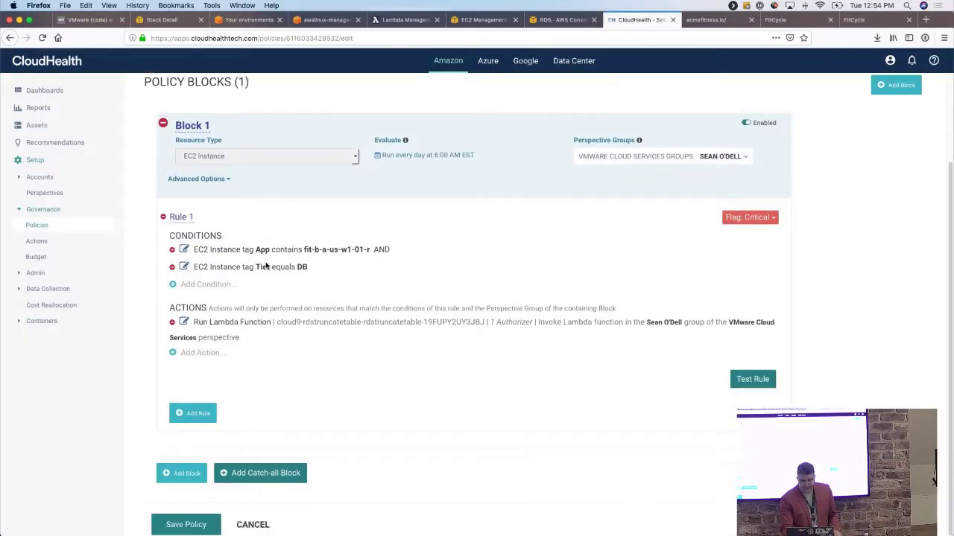
left_click(254, 526)
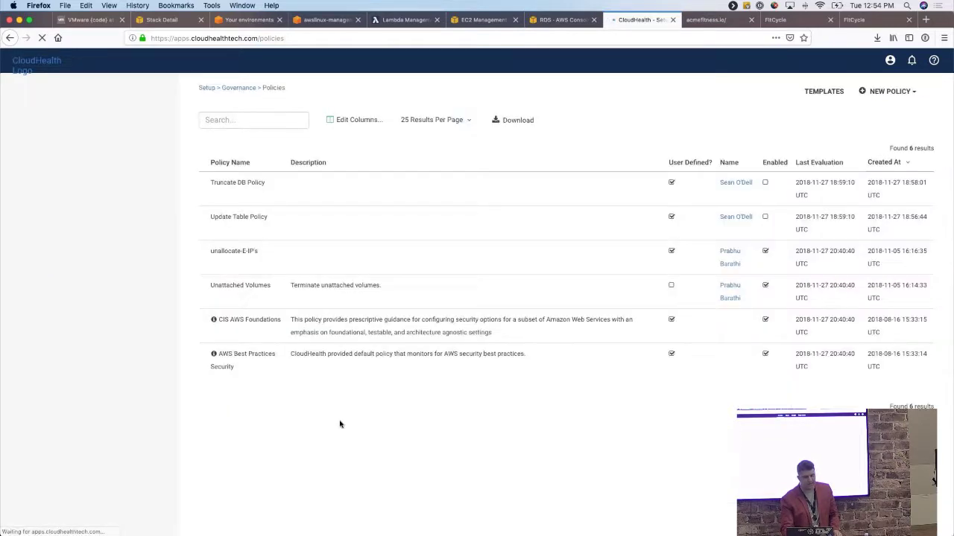
left_click(172, 217)
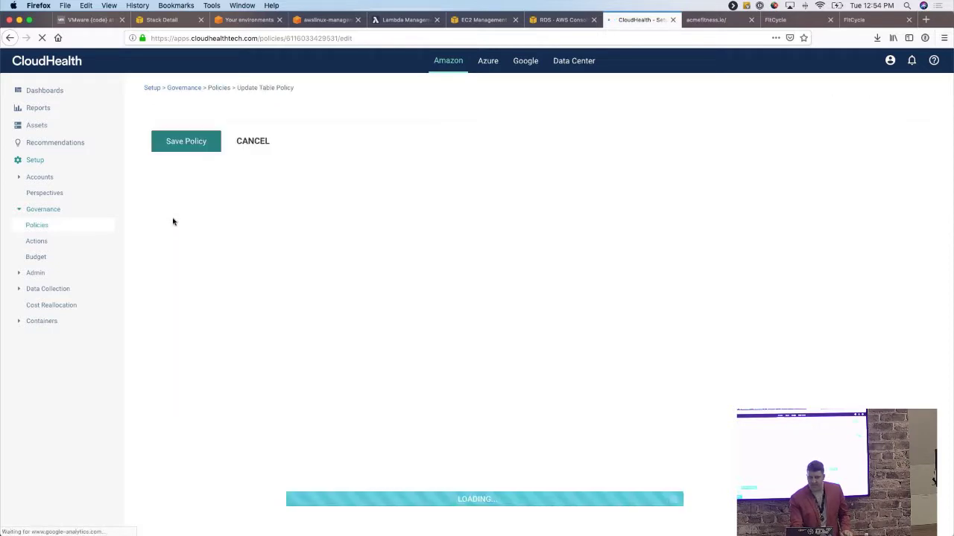
scroll(512, 168, "down", 2)
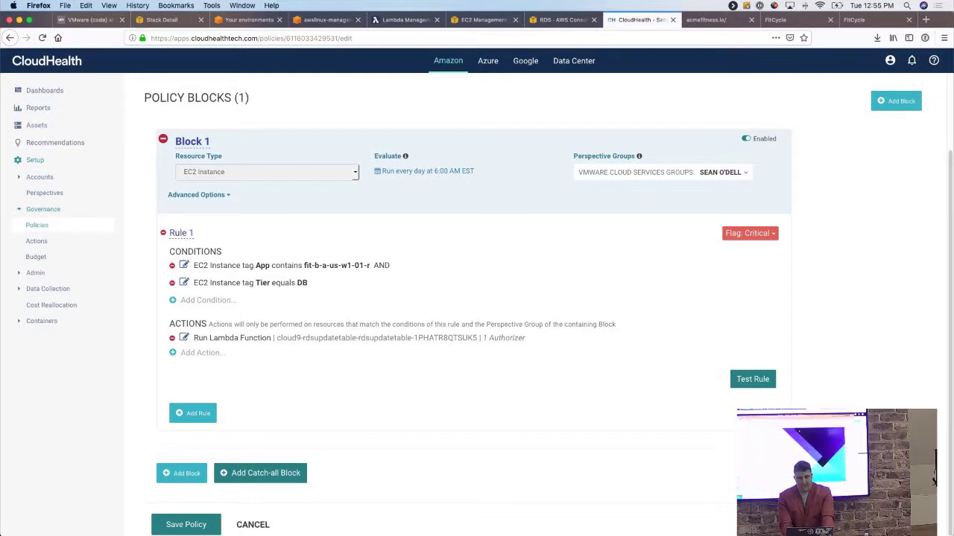
key("super+Tab")
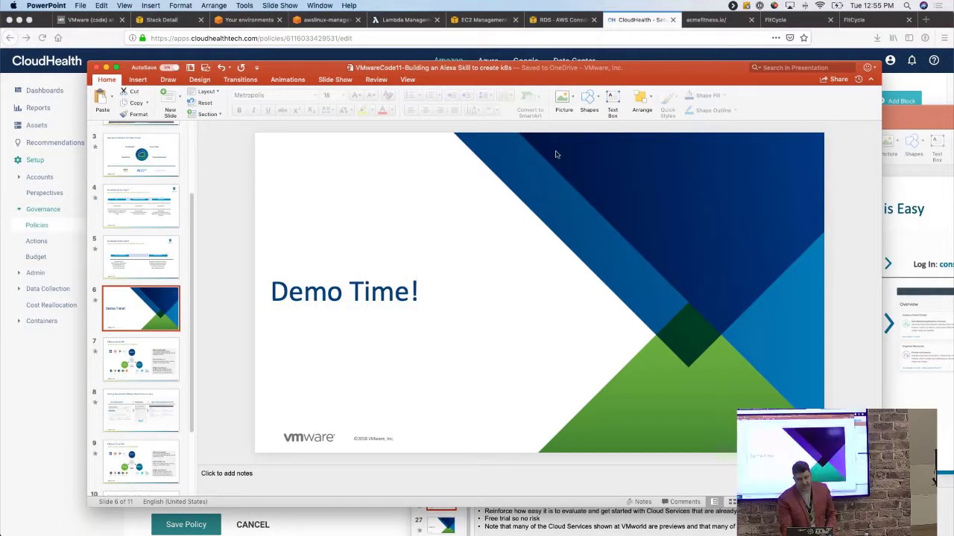